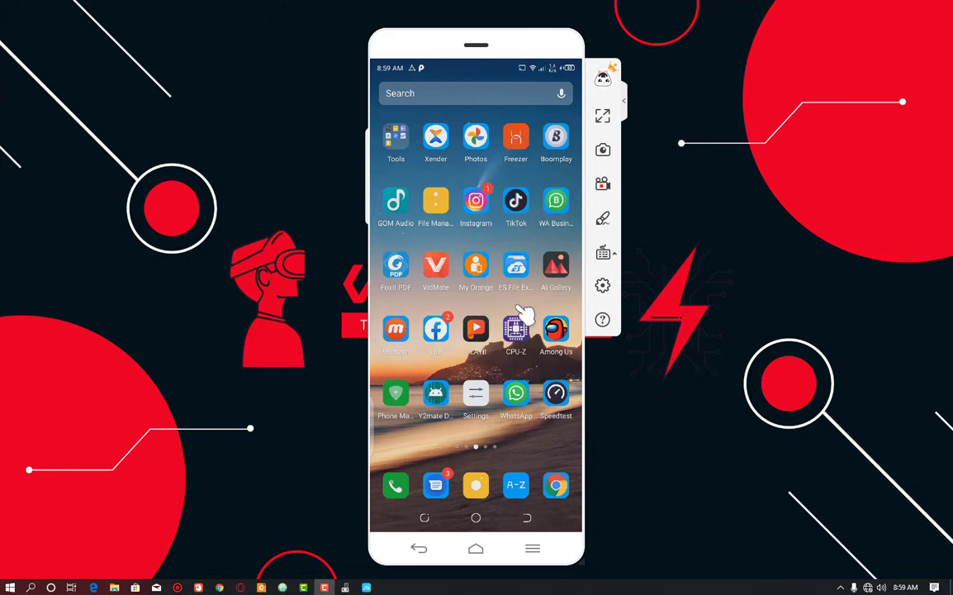
Switch to YouTube from the recent apps and look through the search results for iqcodec
{"action": "left_click_drag", "start_coordinate": [480, 319], "coordinate": [413, 425]}
{"action": "left_click", "coordinate": [424, 519]}
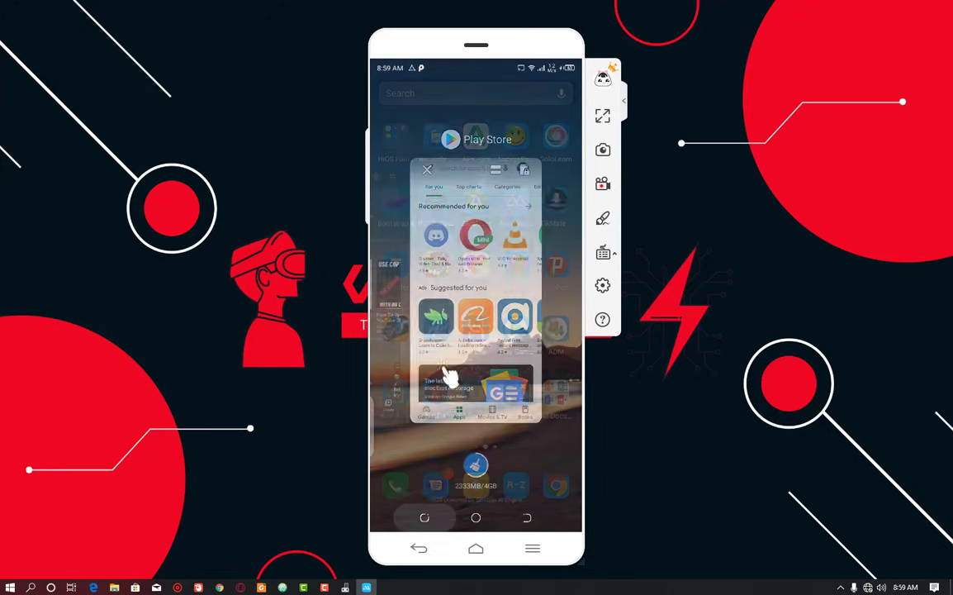
{"action": "left_click_drag", "start_coordinate": [388, 306], "coordinate": [479, 308]}
{"action": "left_click", "coordinate": [479, 307]}
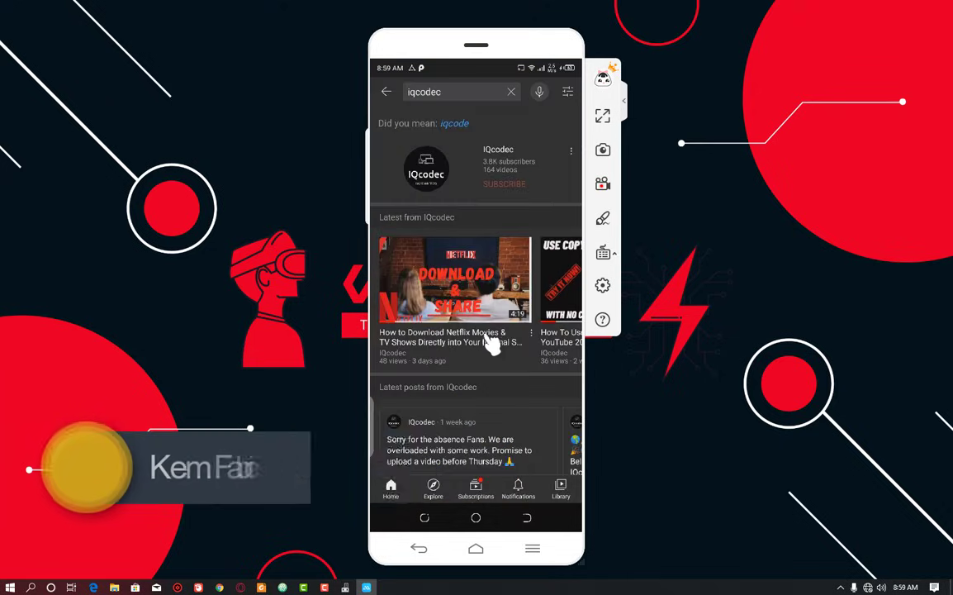
{"action": "left_click_drag", "start_coordinate": [489, 404], "coordinate": [493, 287]}
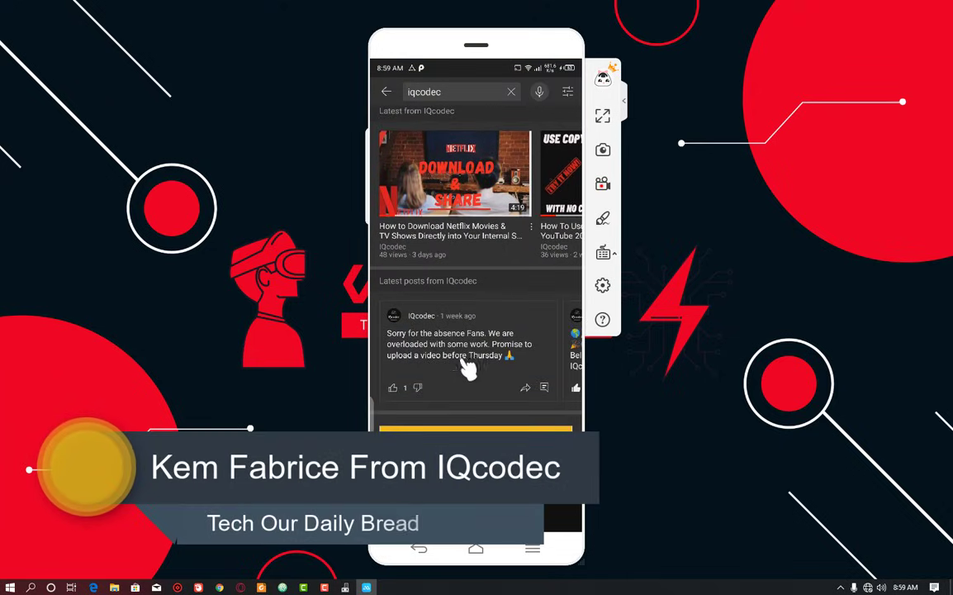
{"action": "left_click_drag", "start_coordinate": [483, 357], "coordinate": [432, 371]}
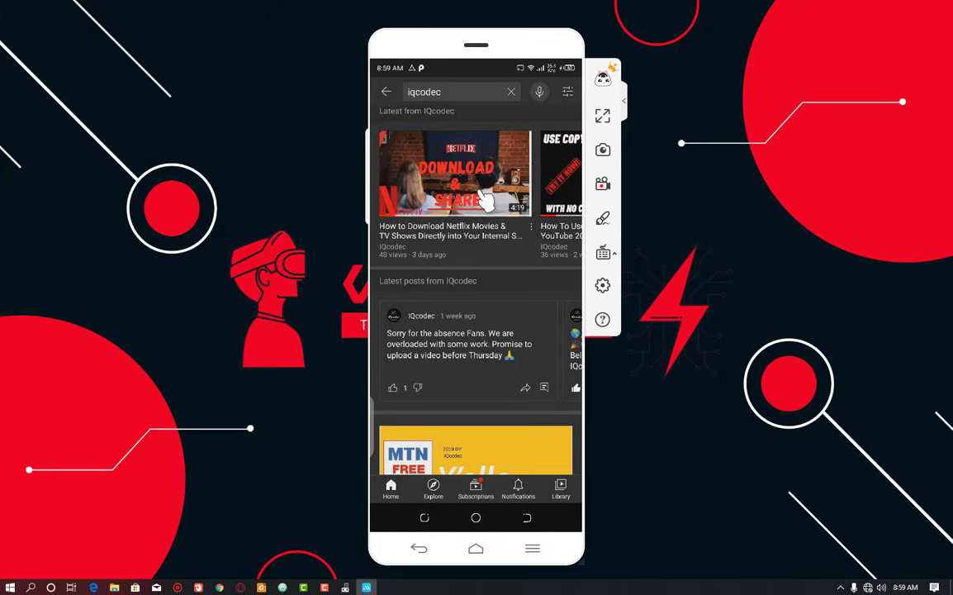
{"action": "left_click_drag", "start_coordinate": [440, 183], "coordinate": [498, 350]}
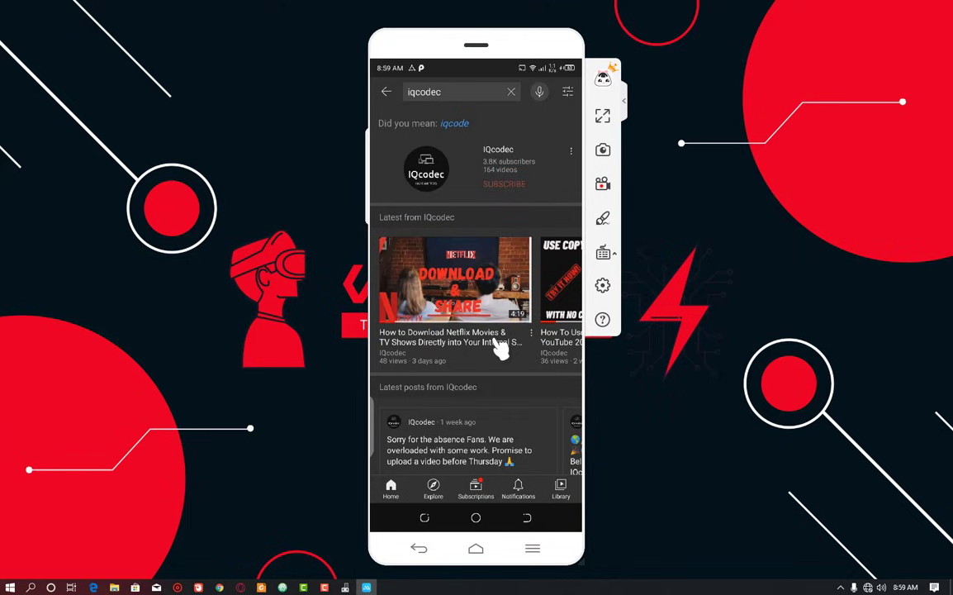
View the IQcodec channel page from the YouTube search results
{"action": "left_click", "coordinate": [492, 159]}
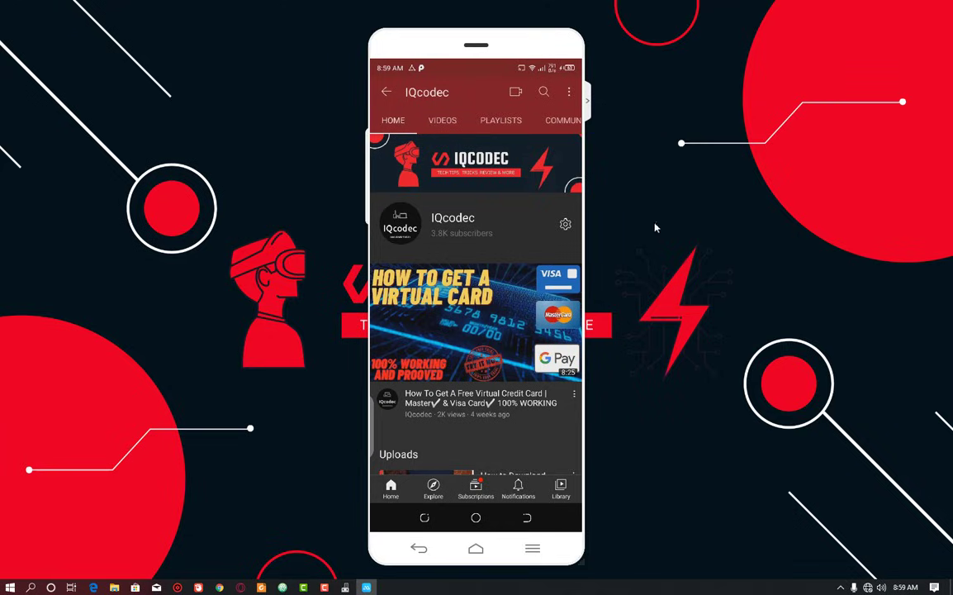
{"action": "scroll", "coordinate": [455, 333], "scroll_direction": "down", "scroll_amount": 2}
{"action": "scroll", "coordinate": [485, 181], "scroll_direction": "up", "scroll_amount": 3}
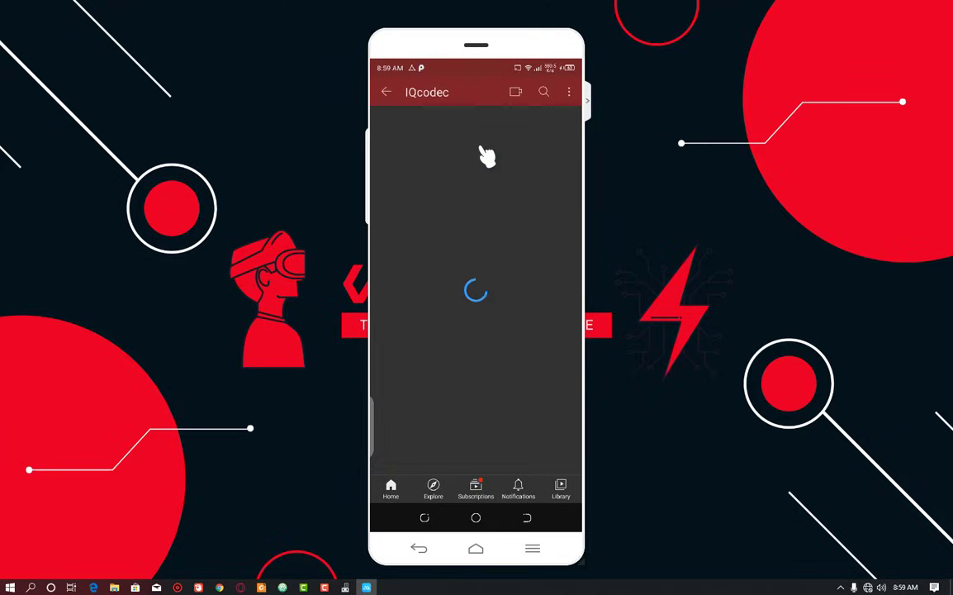
{"action": "left_click", "coordinate": [388, 95]}
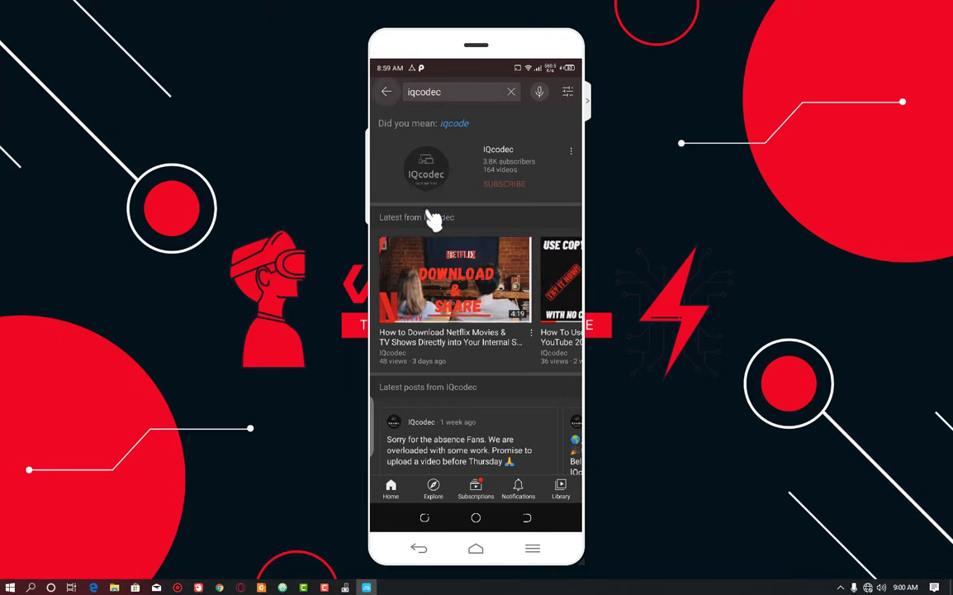
{"action": "left_click", "coordinate": [498, 164]}
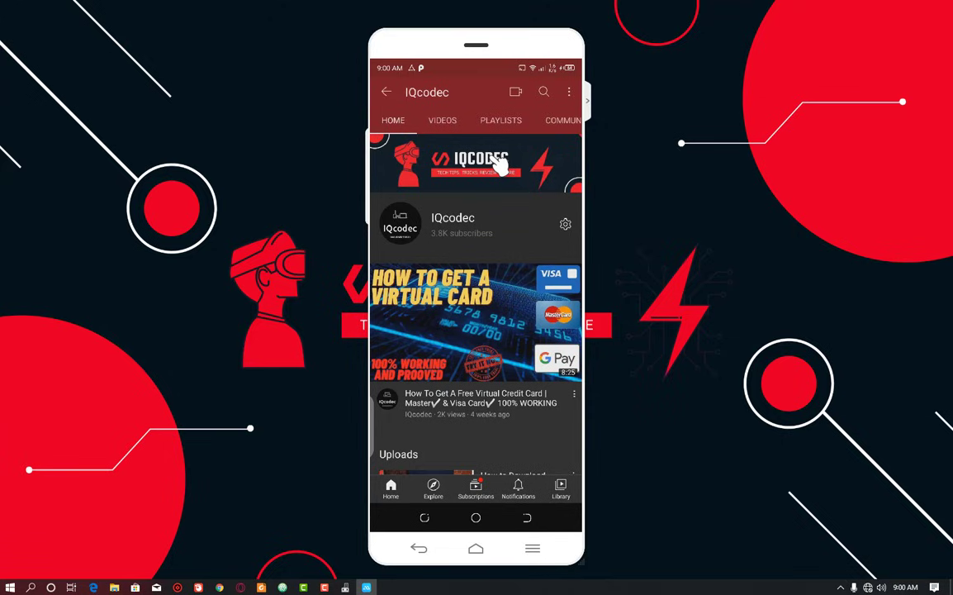
Leave YouTube for the phone's home screen and browse its app pages
{"action": "left_click", "coordinate": [476, 517]}
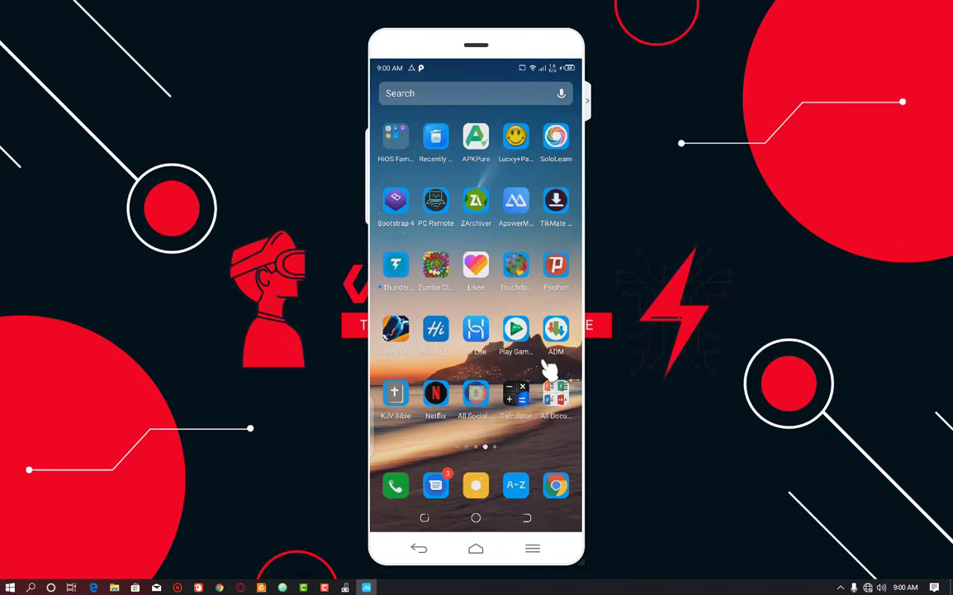
{"action": "left_click", "coordinate": [461, 517]}
{"action": "mouse_move", "coordinate": [549, 318]}
{"action": "left_mouse_down"}
{"action": "mouse_move", "coordinate": [425, 338]}
{"action": "mouse_move", "coordinate": [557, 329]}
{"action": "left_mouse_up"}
{"action": "left_click_drag", "start_coordinate": [559, 314], "coordinate": [479, 330]}
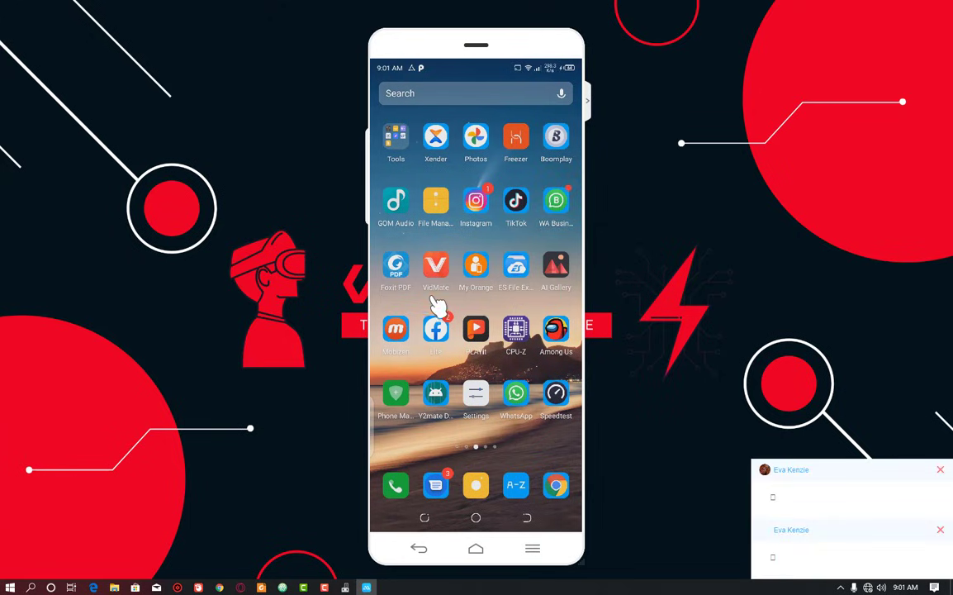
Switch to the Play Store from the recent apps and search for "call box"
{"action": "left_click", "coordinate": [425, 517]}
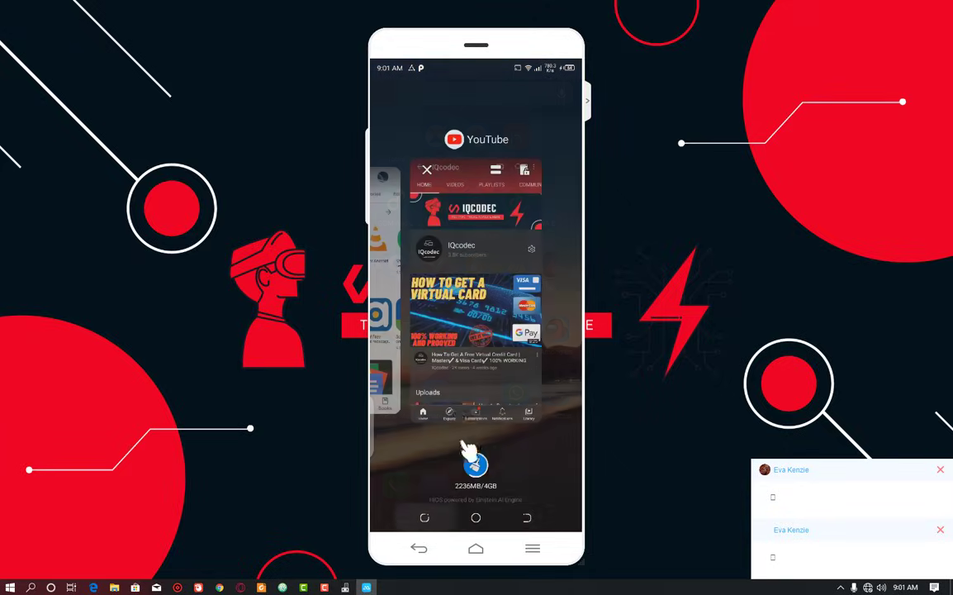
{"action": "left_click_drag", "start_coordinate": [433, 355], "coordinate": [505, 355]}
{"action": "left_click", "coordinate": [506, 355]}
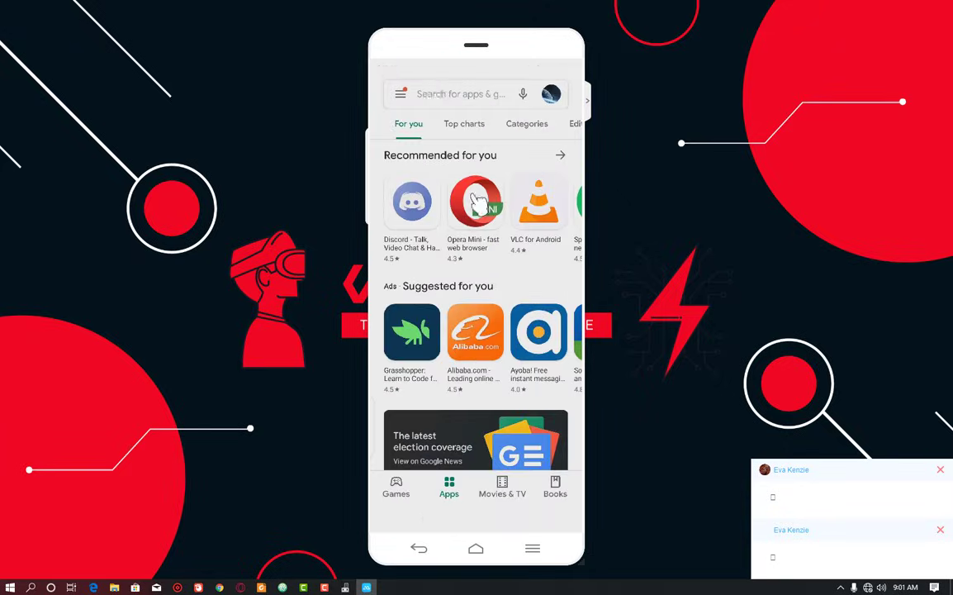
{"action": "left_click", "coordinate": [445, 94]}
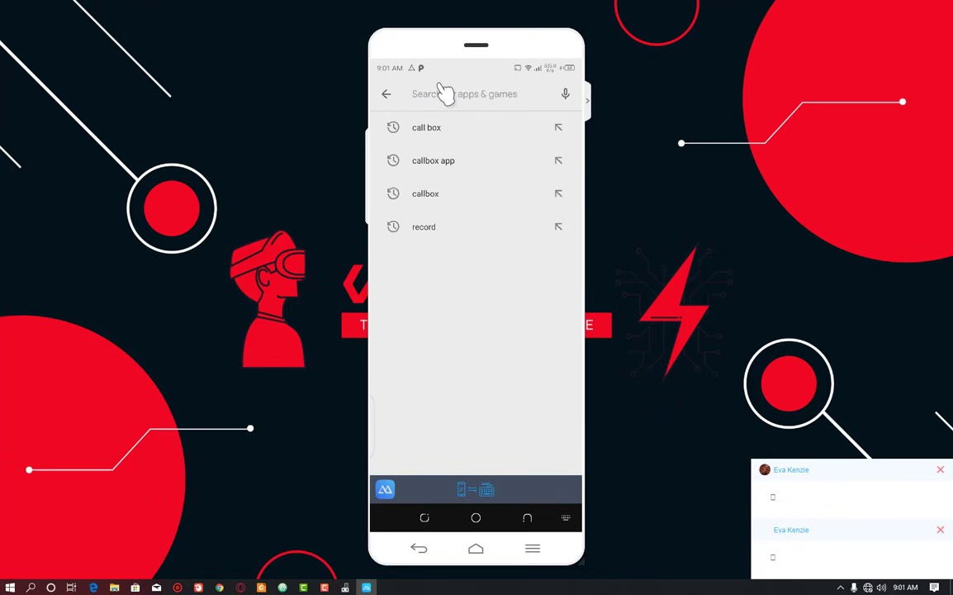
{"action": "left_click", "coordinate": [446, 130]}
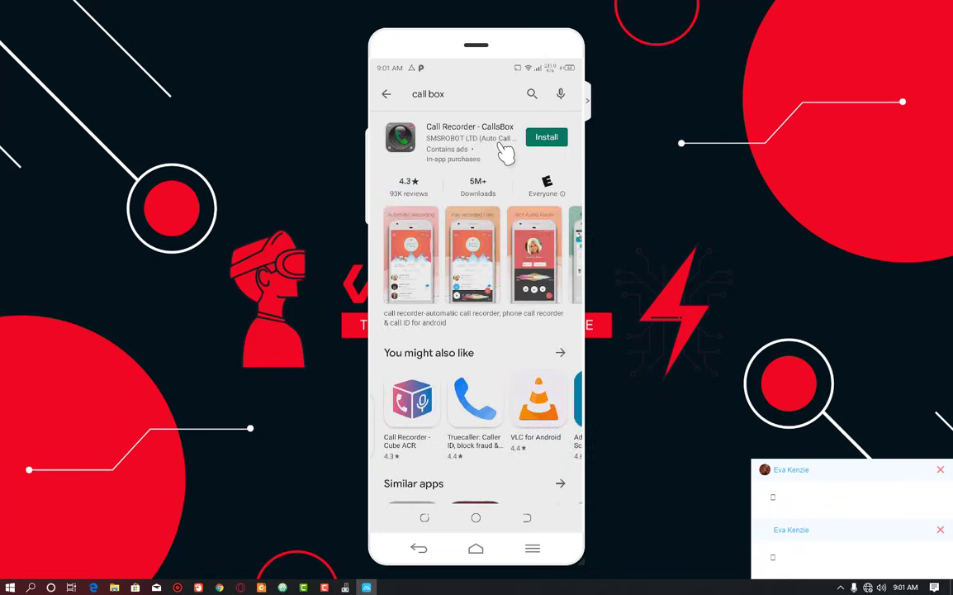
Install the Call Recorder - CallsBox app and close its virus scan screen
{"action": "left_click", "coordinate": [546, 139]}
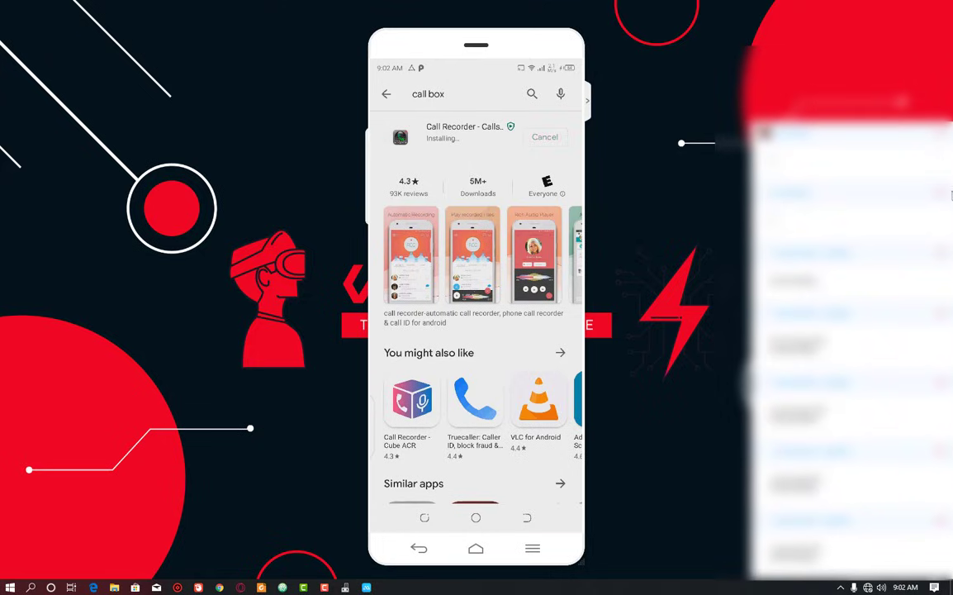
{"action": "left_click_drag", "start_coordinate": [489, 345], "coordinate": [490, 396]}
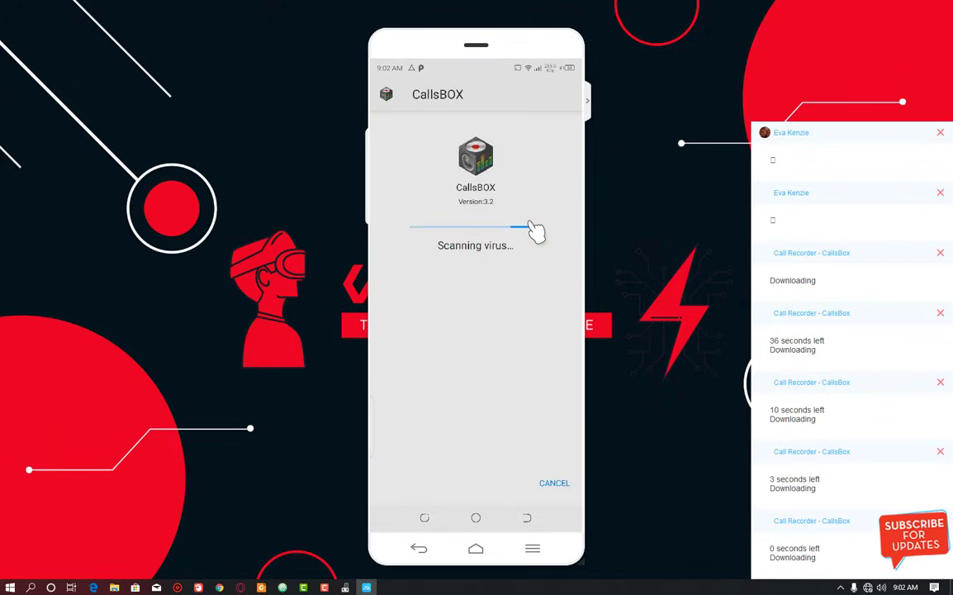
{"action": "left_click", "coordinate": [553, 484]}
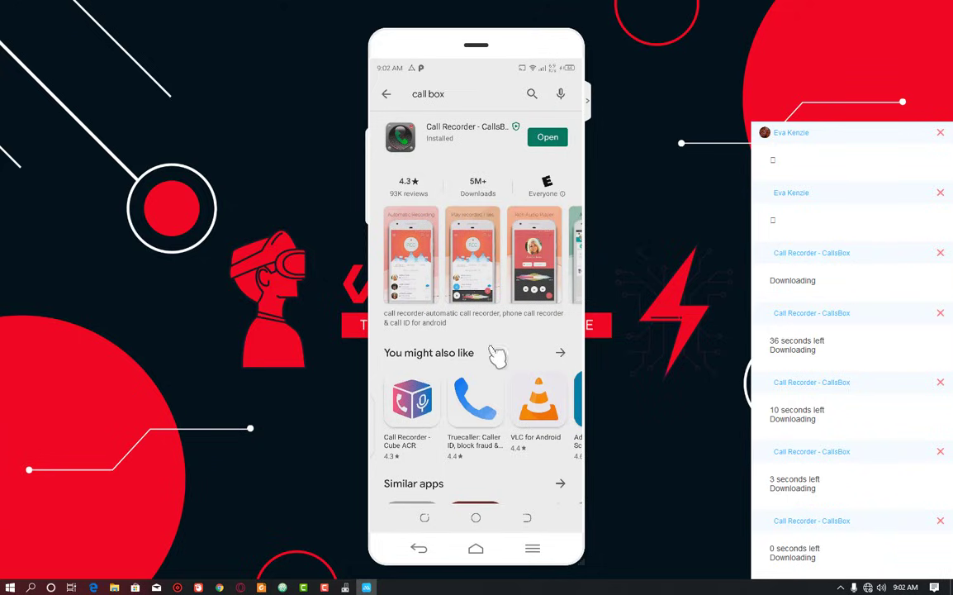
Return to the home screen, decline sorting CallsBOX into the Media folder, and launch CallsBOX
{"action": "left_click", "coordinate": [476, 519]}
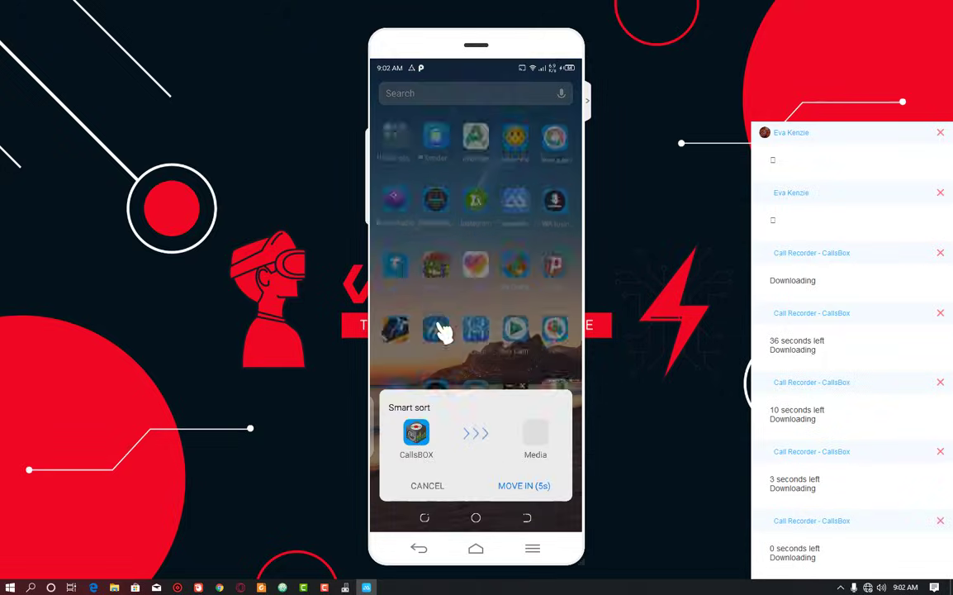
{"action": "left_click", "coordinate": [429, 484]}
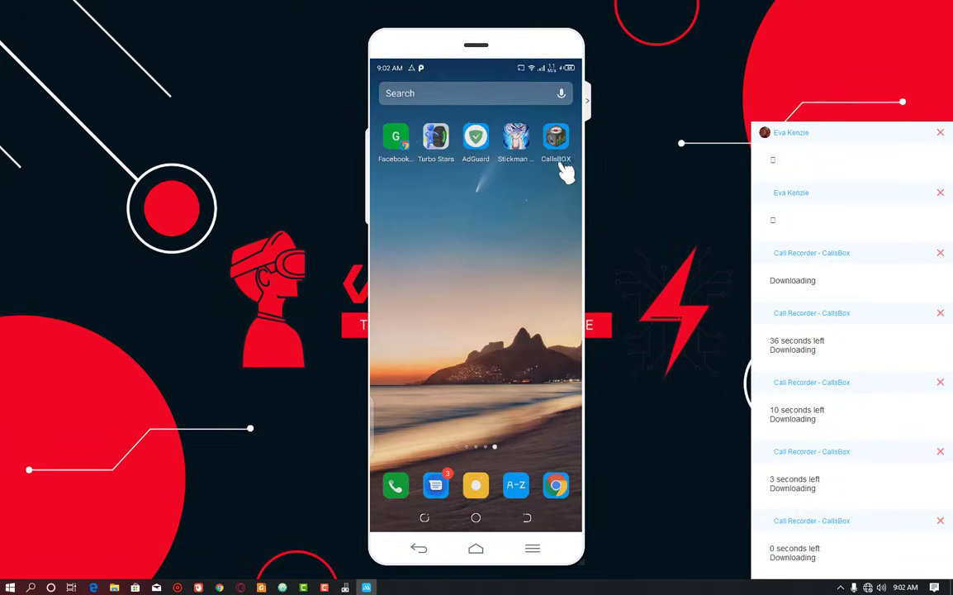
{"action": "left_click", "coordinate": [558, 144]}
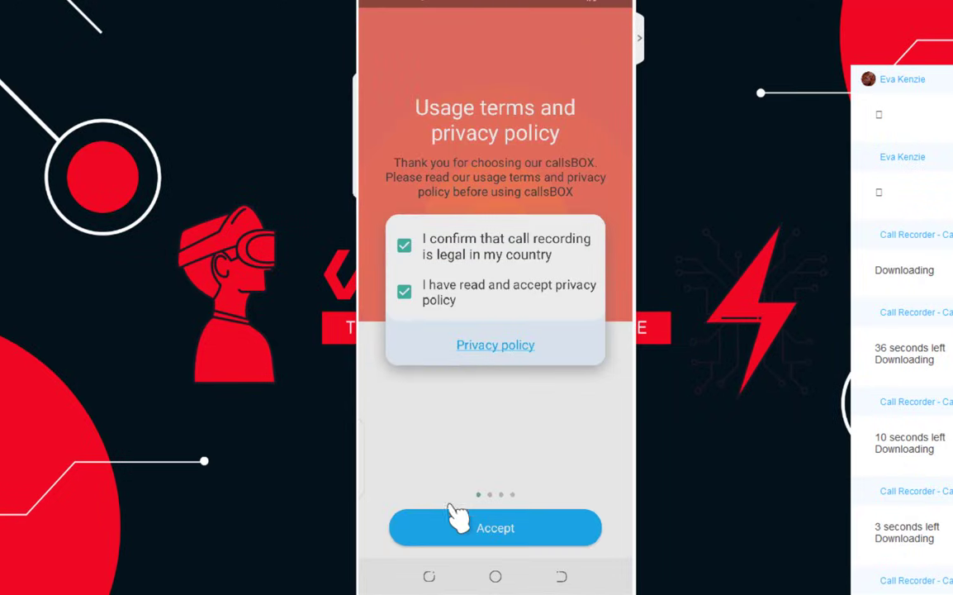
Accept the CallsBOX usage terms and privacy policy, and allow its contacts, calls, audio recording and storage permissions
{"action": "left_click", "coordinate": [483, 528]}
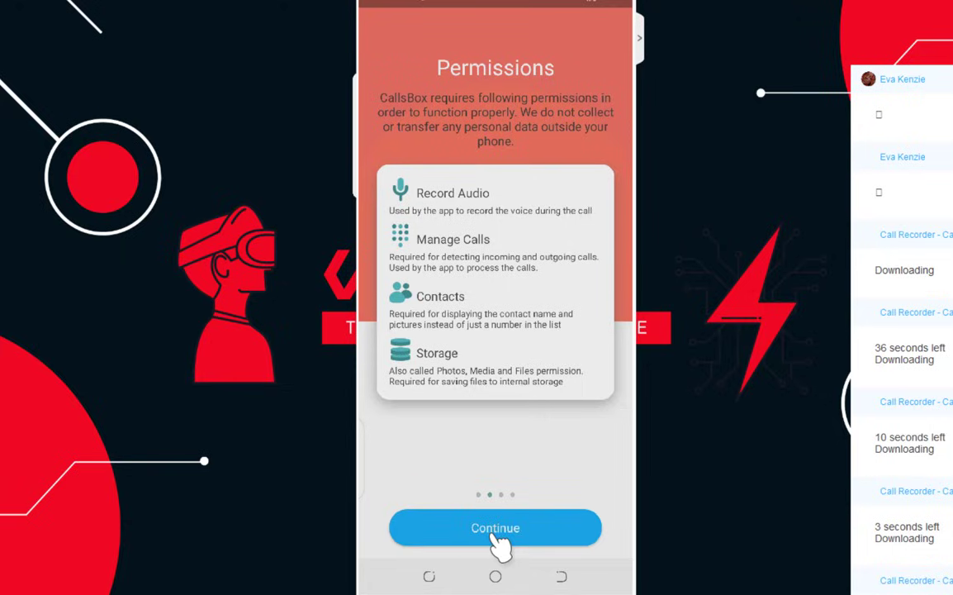
{"action": "left_click", "coordinate": [498, 532]}
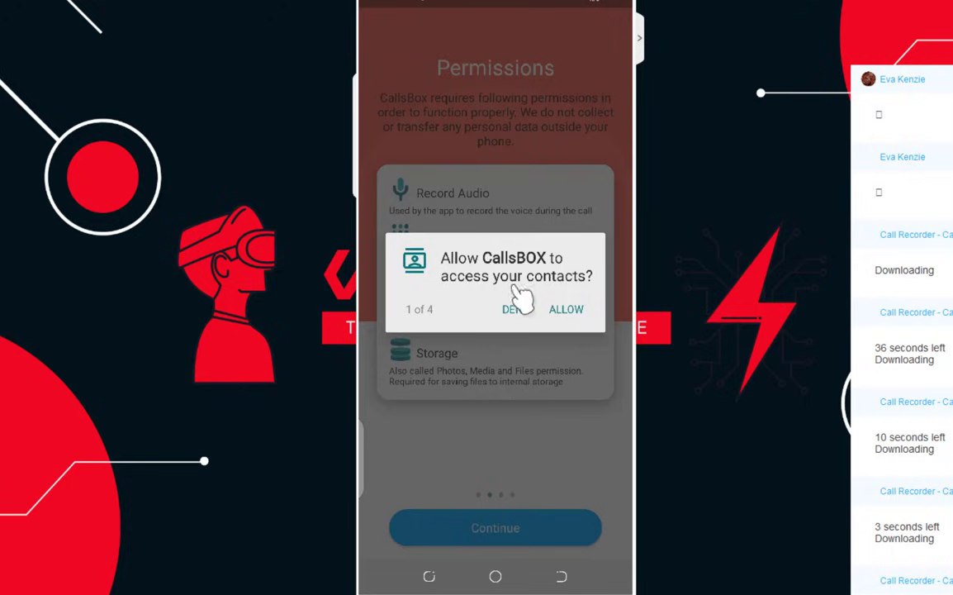
{"action": "left_click", "coordinate": [568, 310]}
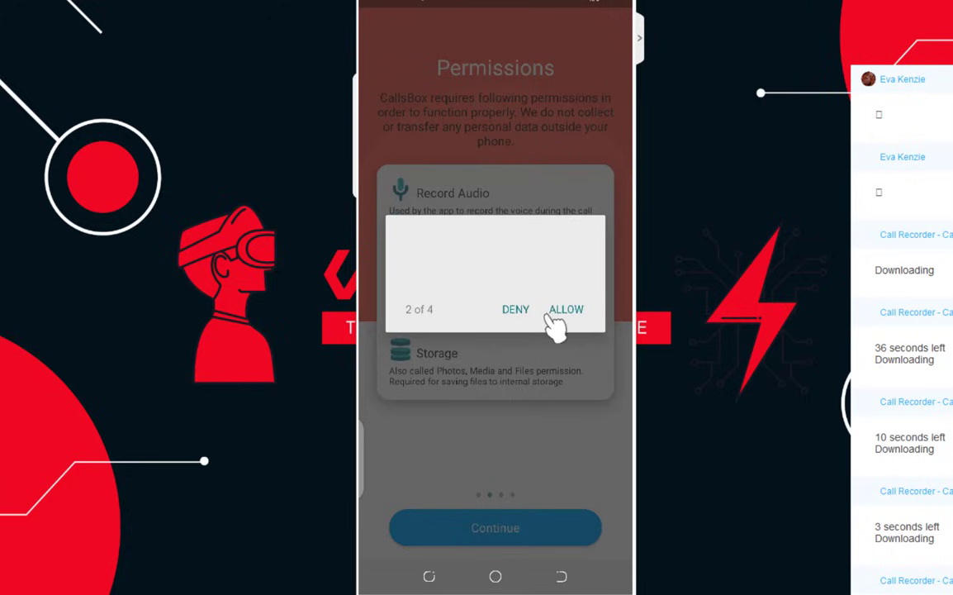
{"action": "left_click", "coordinate": [568, 310]}
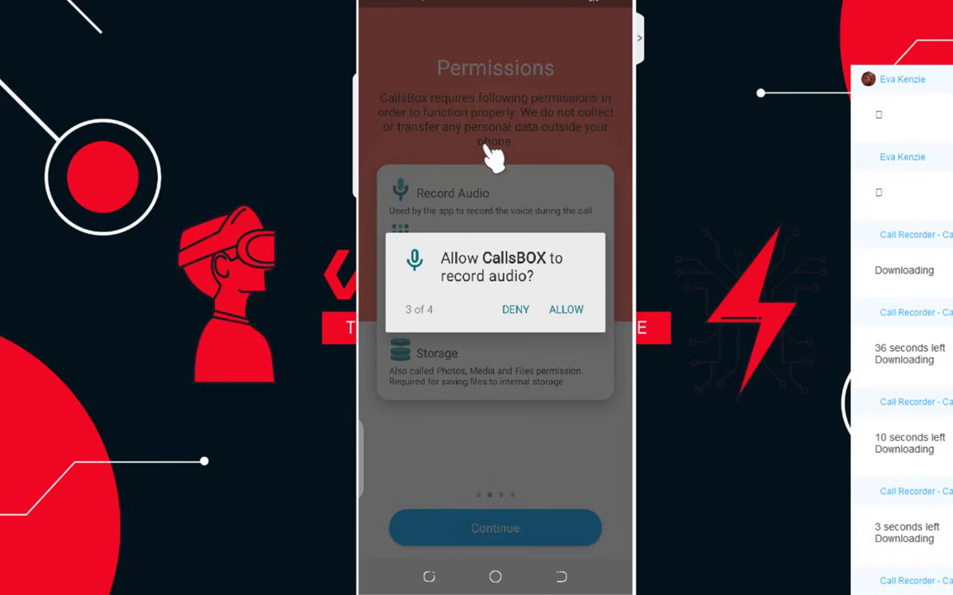
{"action": "left_click", "coordinate": [566, 312]}
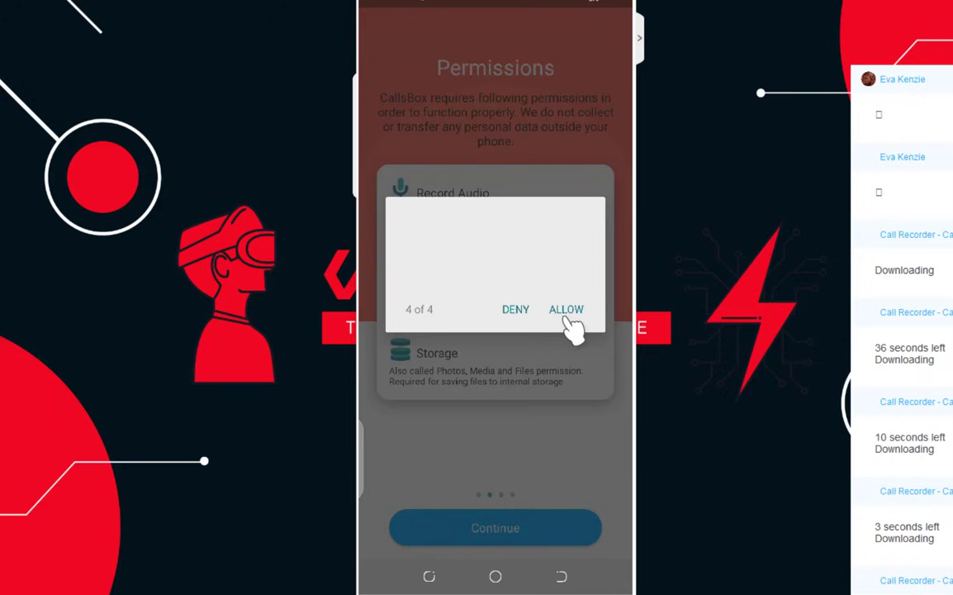
{"action": "left_click", "coordinate": [567, 312]}
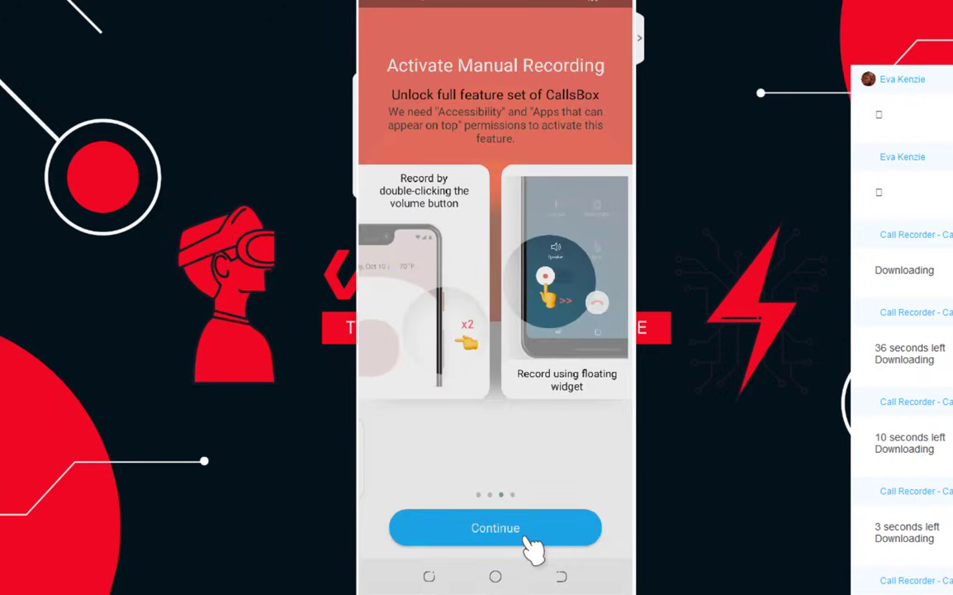
Activate manual recording by allowing CallsBOX to display over other apps and enabling its accessibility service
{"action": "left_click", "coordinate": [526, 534]}
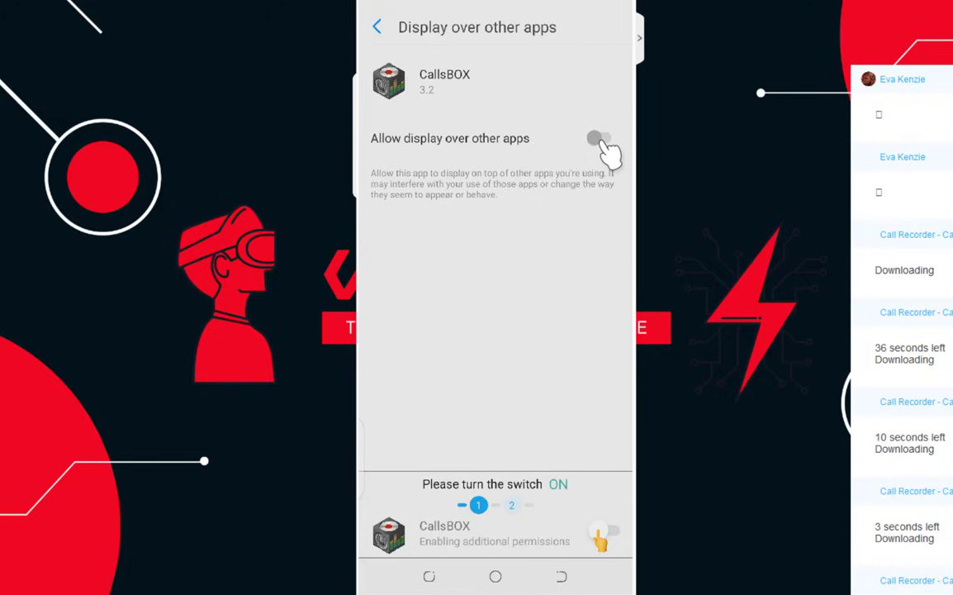
{"action": "left_click", "coordinate": [600, 139]}
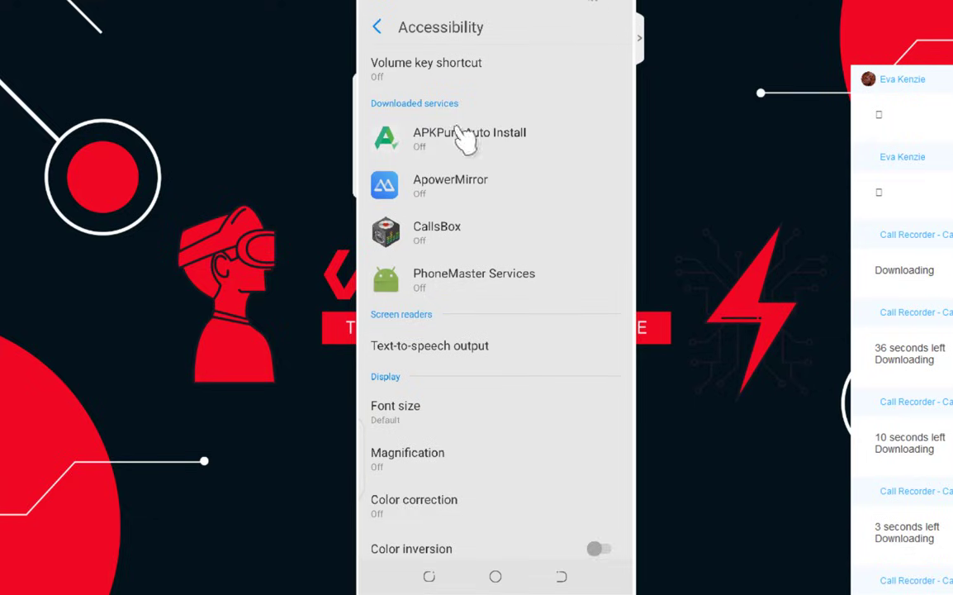
{"action": "scroll", "coordinate": [484, 215], "scroll_direction": "down", "scroll_amount": 2}
{"action": "left_click", "coordinate": [451, 136]}
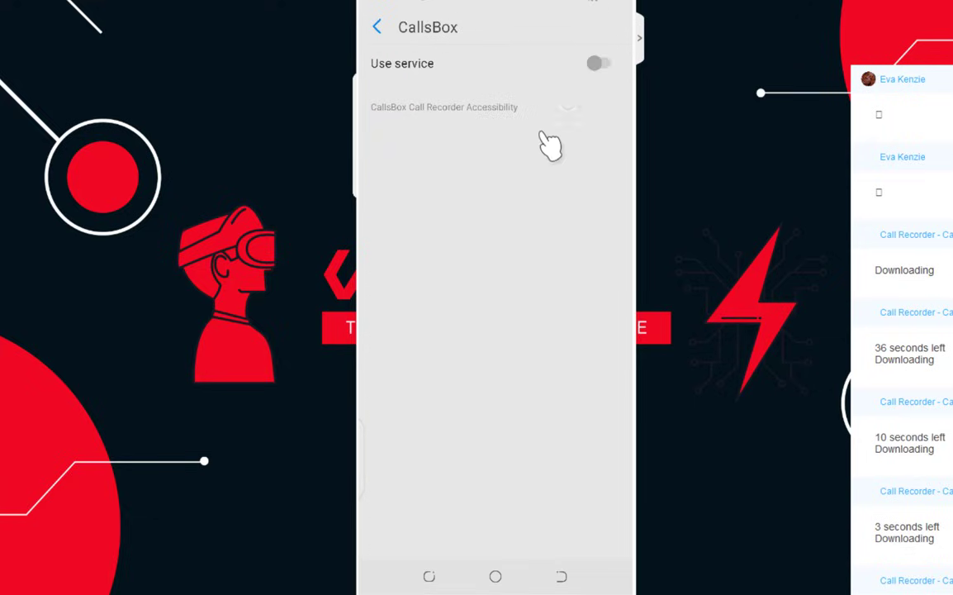
{"action": "left_click", "coordinate": [594, 63]}
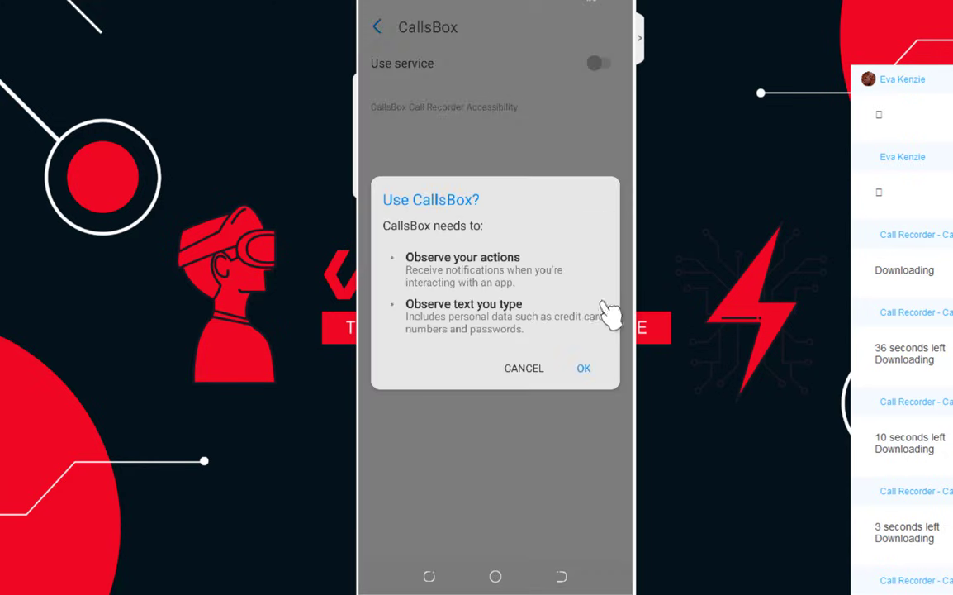
{"action": "left_click", "coordinate": [584, 367]}
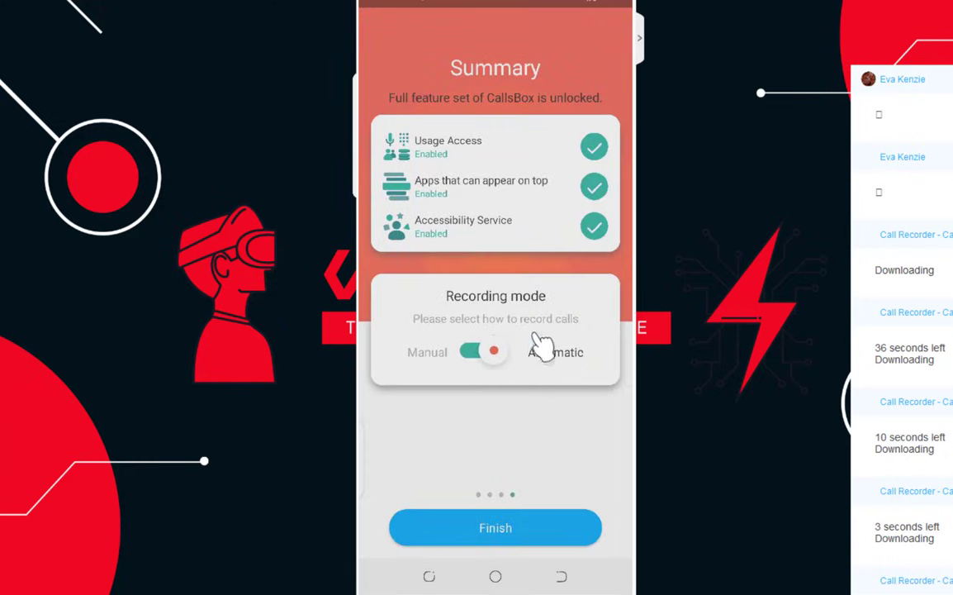
Finish the CallsBOX setup with the Automatic recording mode and dismiss the information notice
{"action": "left_click", "coordinate": [487, 529]}
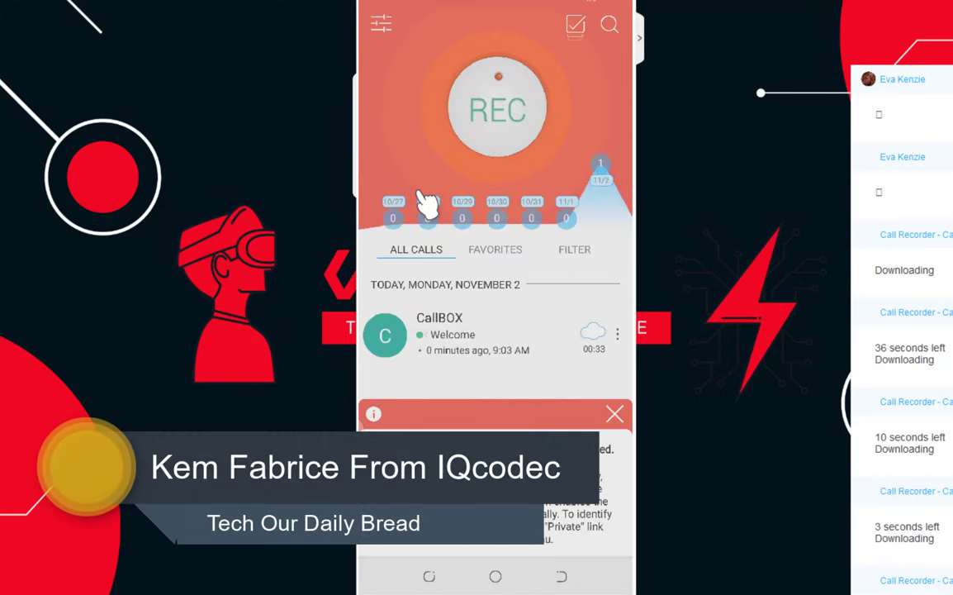
{"action": "left_click", "coordinate": [614, 413]}
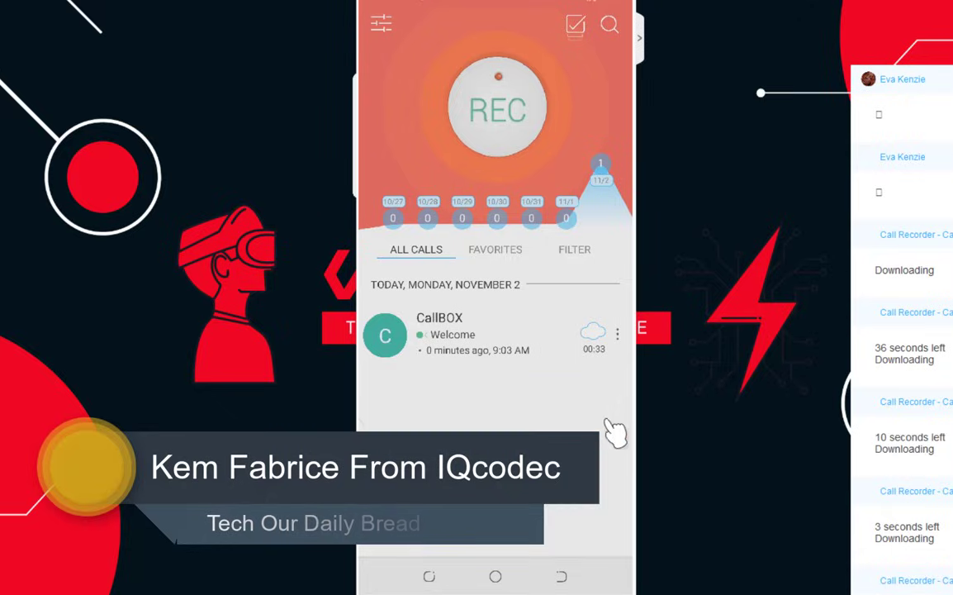
Open the Caller ID settings and turn off call information for Missed call and Completed call, confirming each change
{"action": "left_click", "coordinate": [382, 25]}
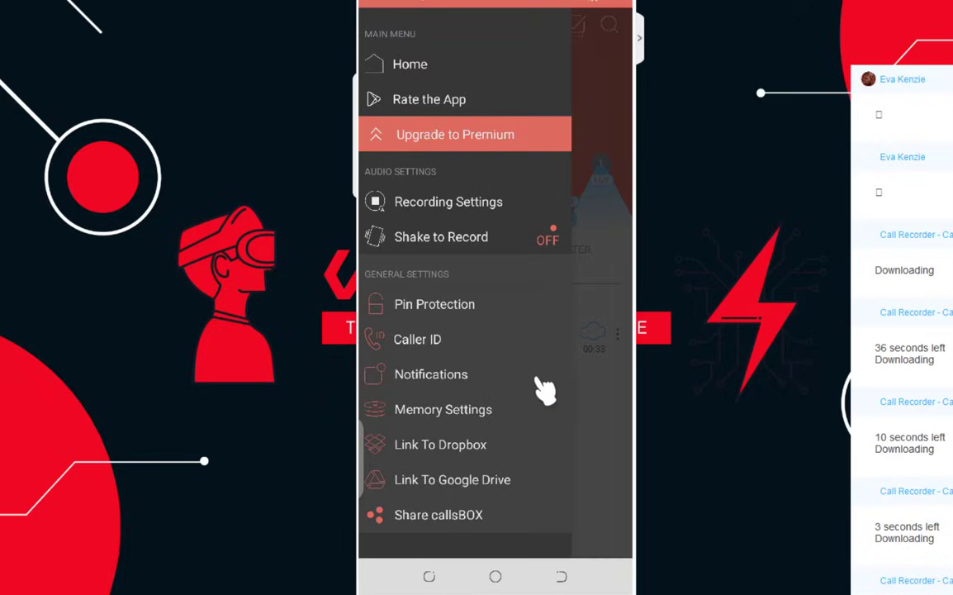
{"action": "left_click", "coordinate": [435, 340]}
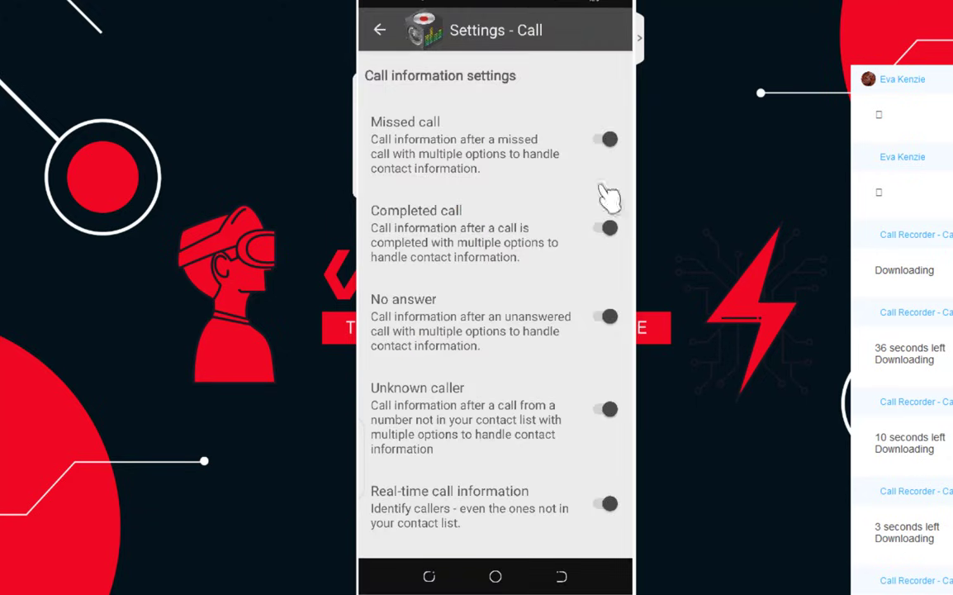
{"action": "scroll", "coordinate": [552, 244], "scroll_direction": "down", "scroll_amount": 5}
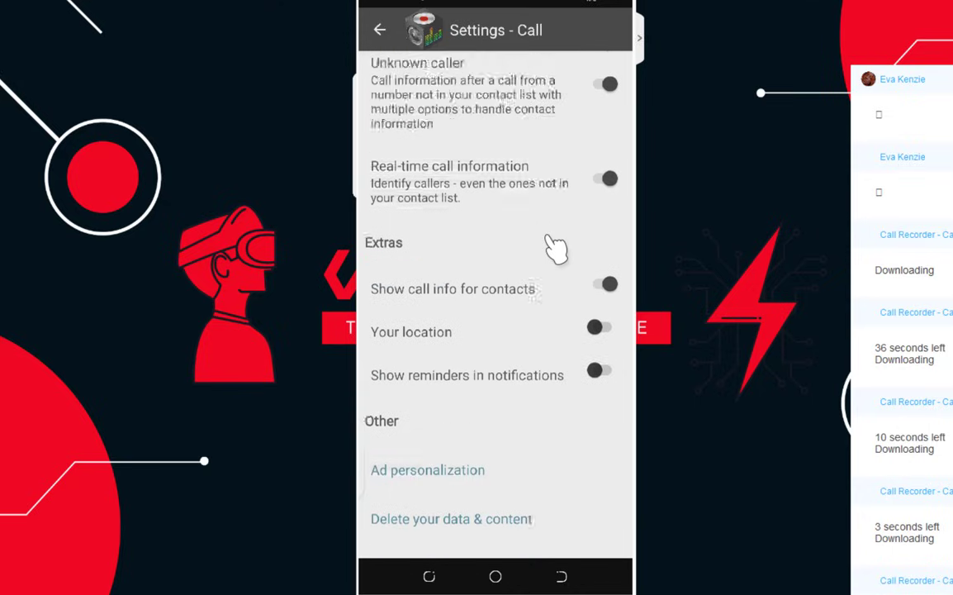
{"action": "scroll", "coordinate": [551, 244], "scroll_direction": "up", "scroll_amount": 5}
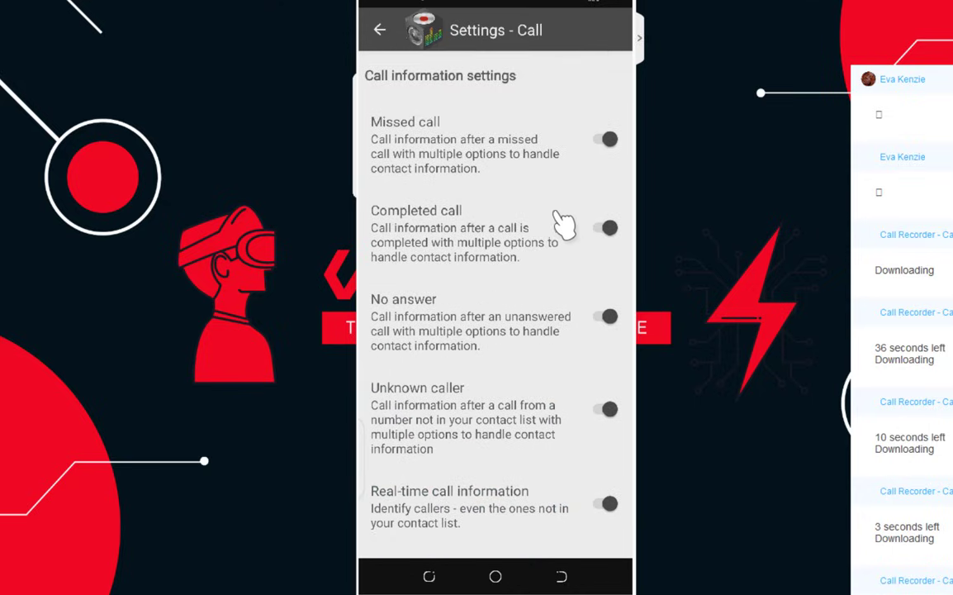
{"action": "left_click", "coordinate": [607, 141]}
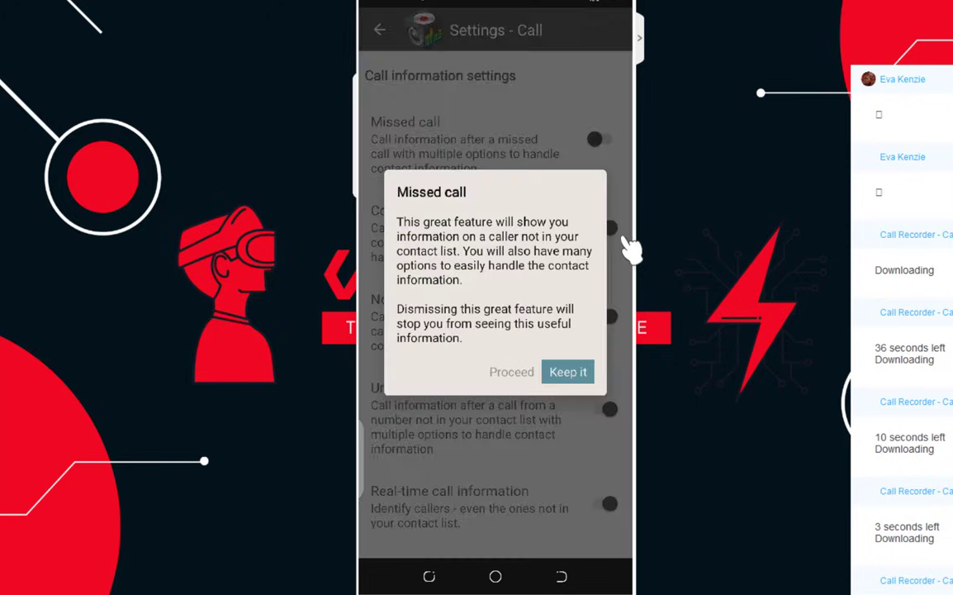
{"action": "left_click", "coordinate": [551, 374]}
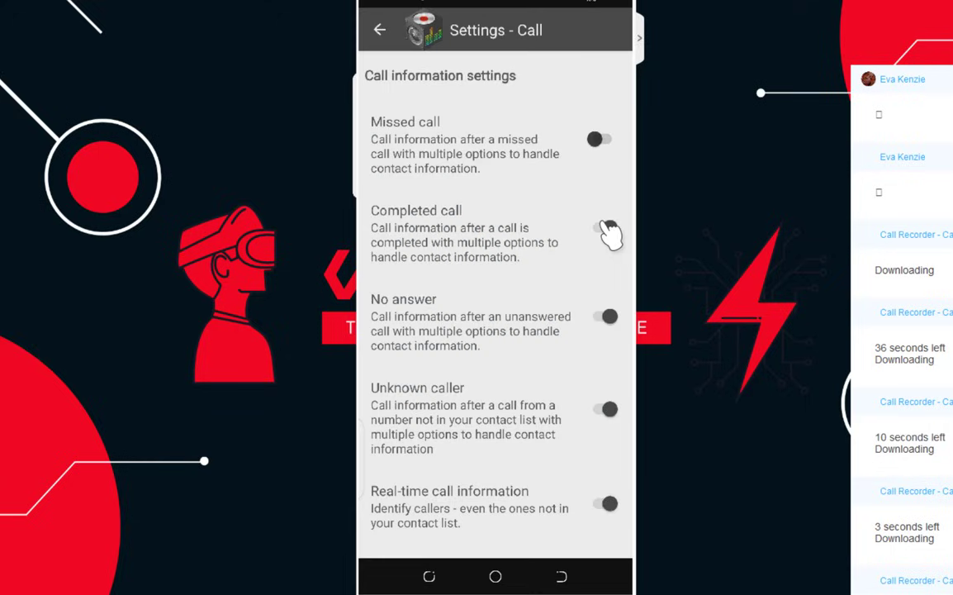
{"action": "left_click", "coordinate": [605, 230]}
{"action": "left_click", "coordinate": [516, 372]}
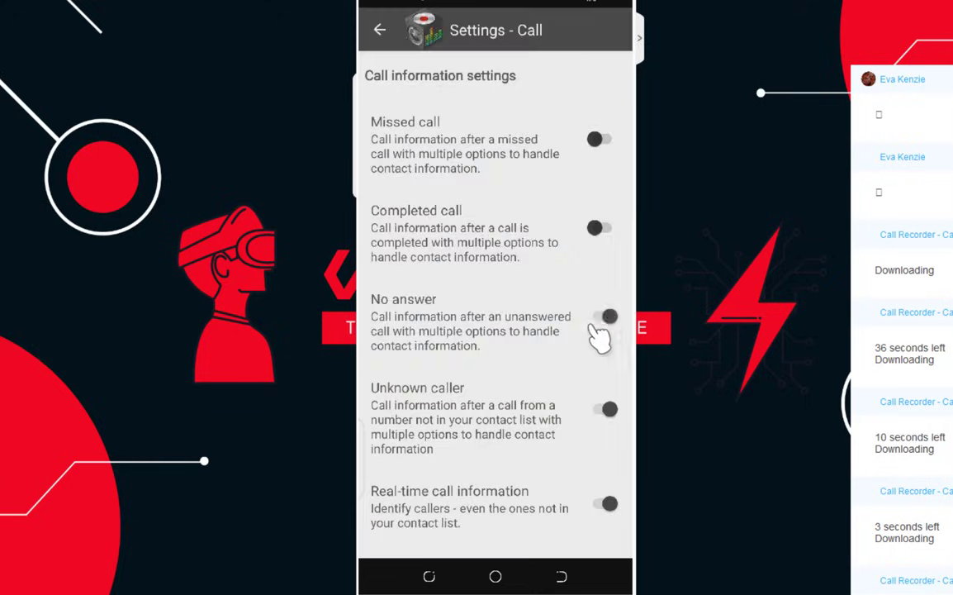
Turn off the remaining call information features, including No answer, Unknown caller and Show call info for contacts, and return to the main screen
{"action": "left_click", "coordinate": [608, 322]}
{"action": "left_click", "coordinate": [512, 384]}
{"action": "left_click", "coordinate": [605, 410]}
{"action": "left_click", "coordinate": [522, 376]}
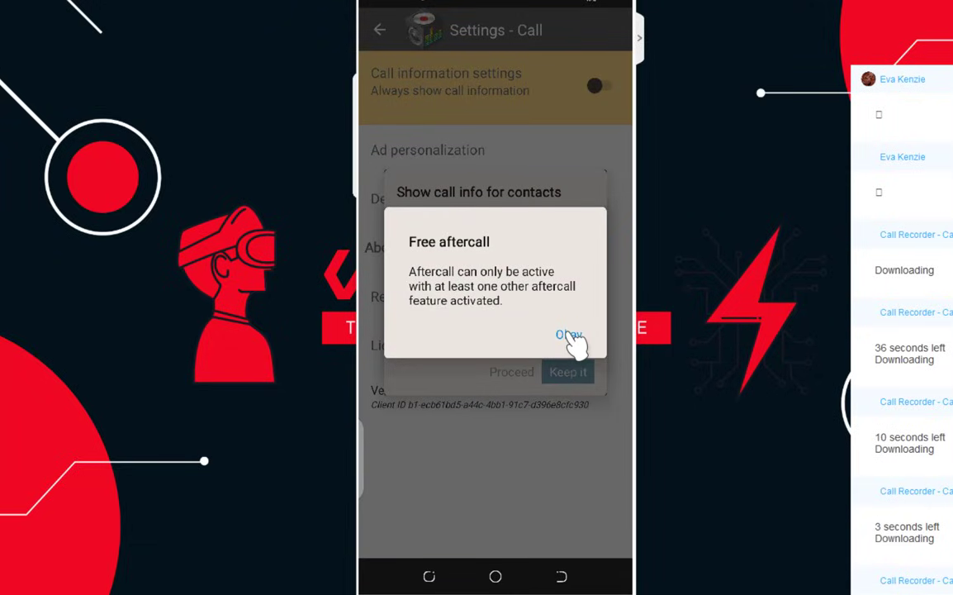
{"action": "left_click", "coordinate": [569, 338]}
{"action": "left_click", "coordinate": [516, 373]}
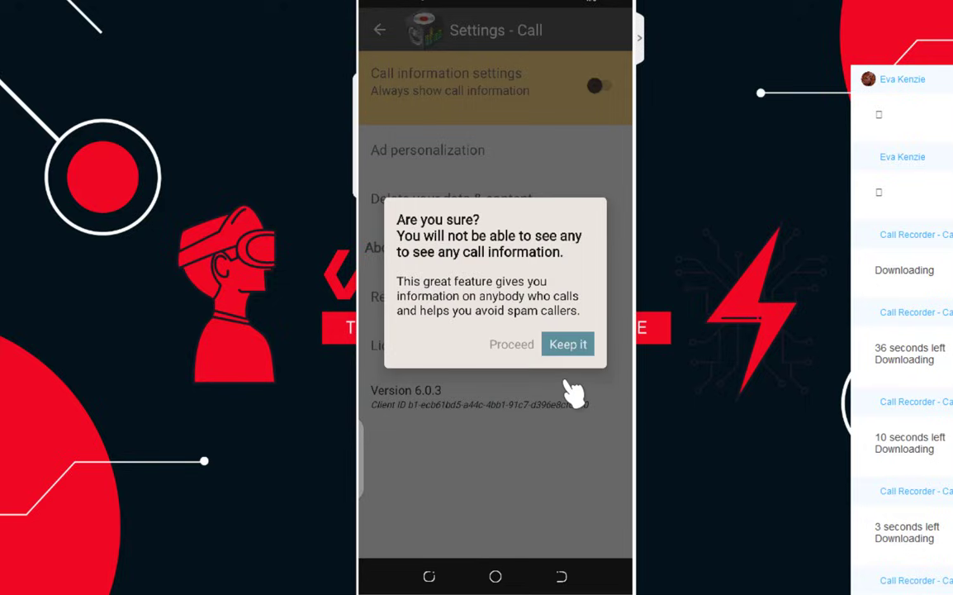
{"action": "left_click", "coordinate": [500, 343]}
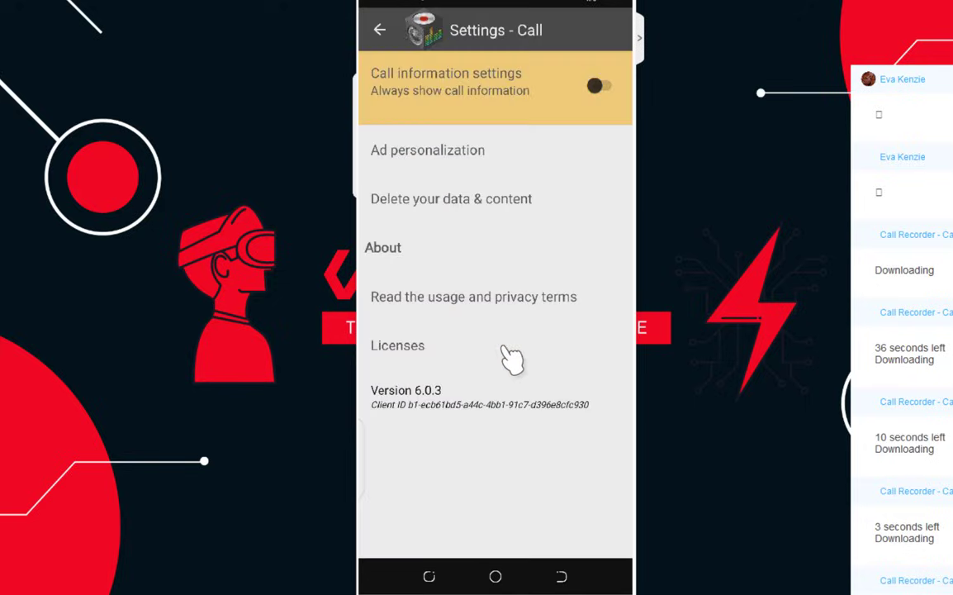
{"action": "left_click", "coordinate": [380, 30]}
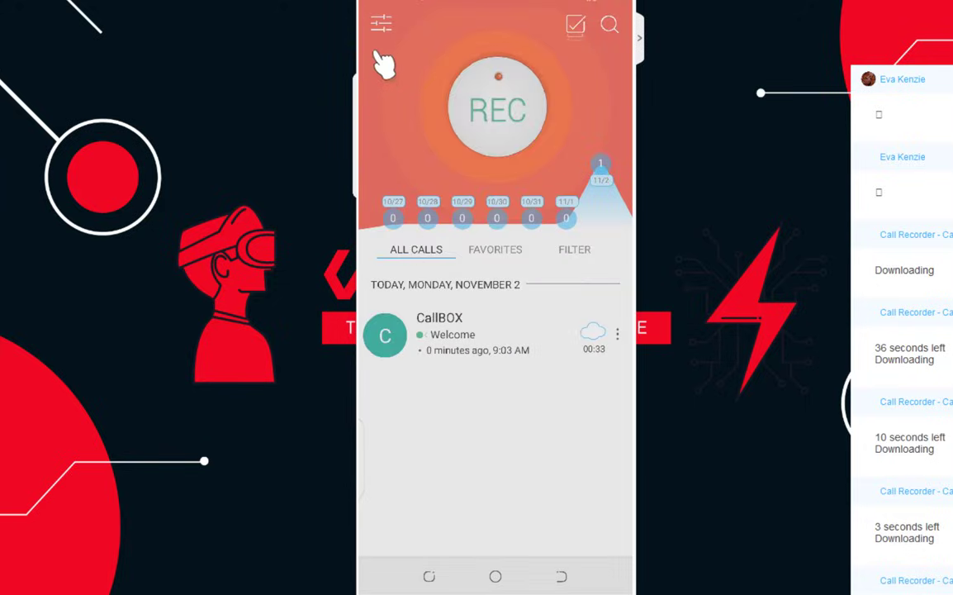
Reopen the Caller ID settings, turn on Always show call information and acknowledge the added features
{"action": "left_click", "coordinate": [384, 25]}
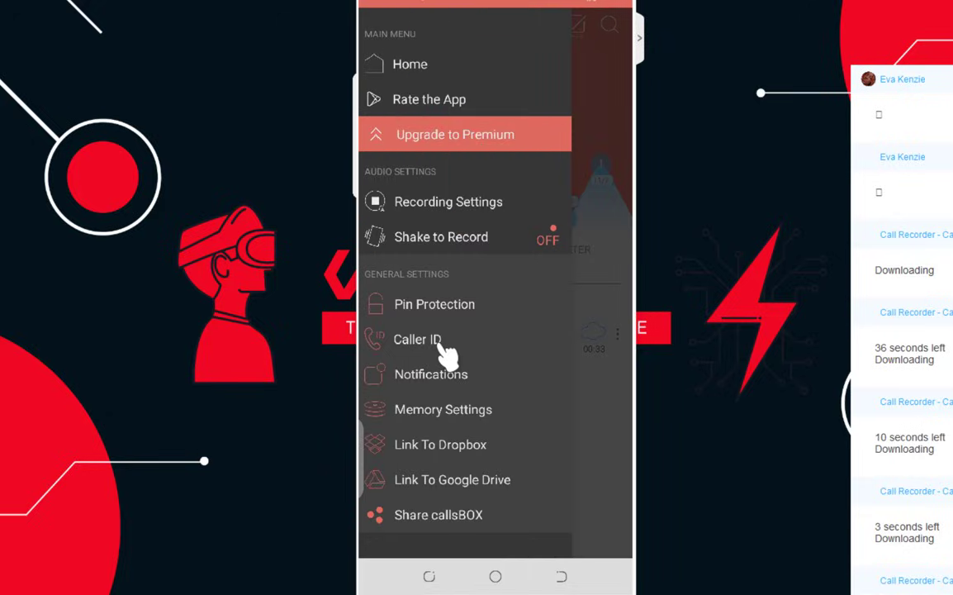
{"action": "left_click", "coordinate": [446, 341]}
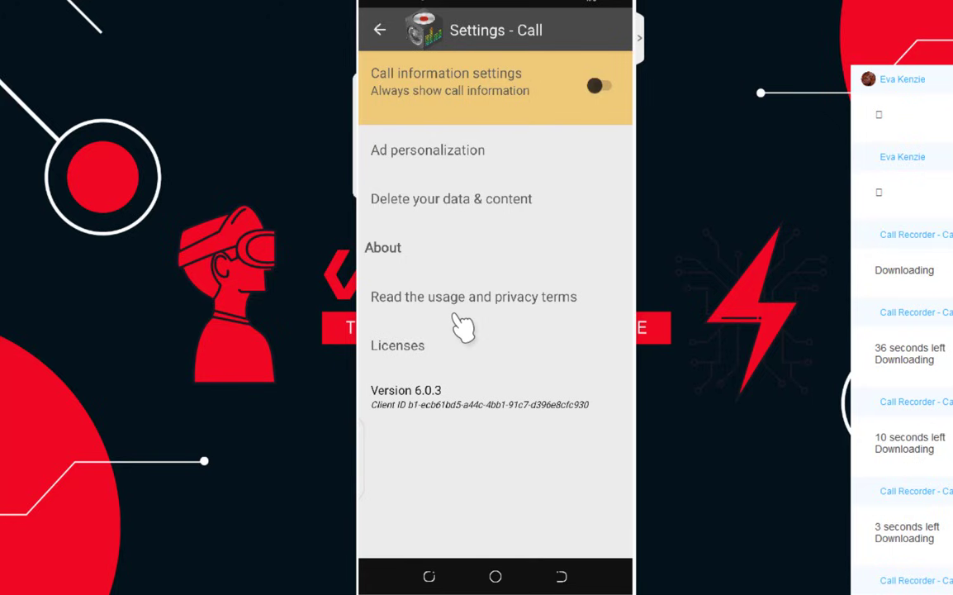
{"action": "left_click", "coordinate": [410, 89]}
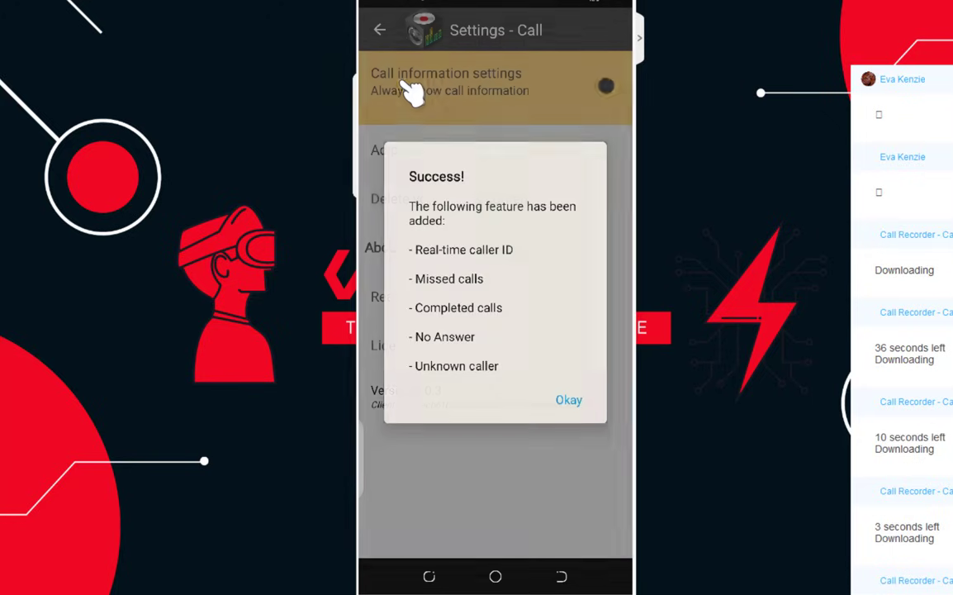
{"action": "left_click", "coordinate": [570, 401]}
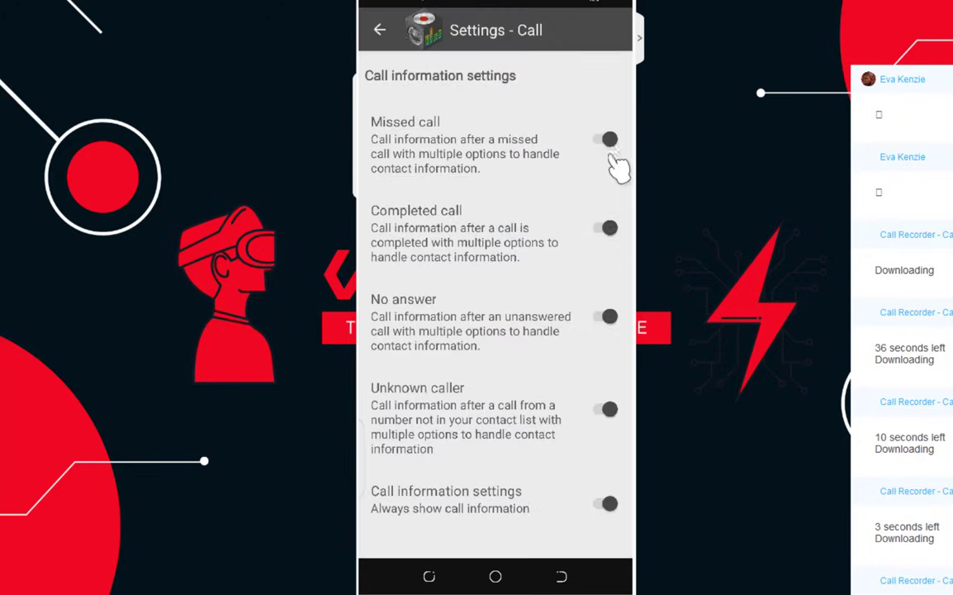
Turn off Missed call, Completed call and Always show call information again, confirm each change, and leave the Caller ID settings
{"action": "left_click", "coordinate": [606, 140]}
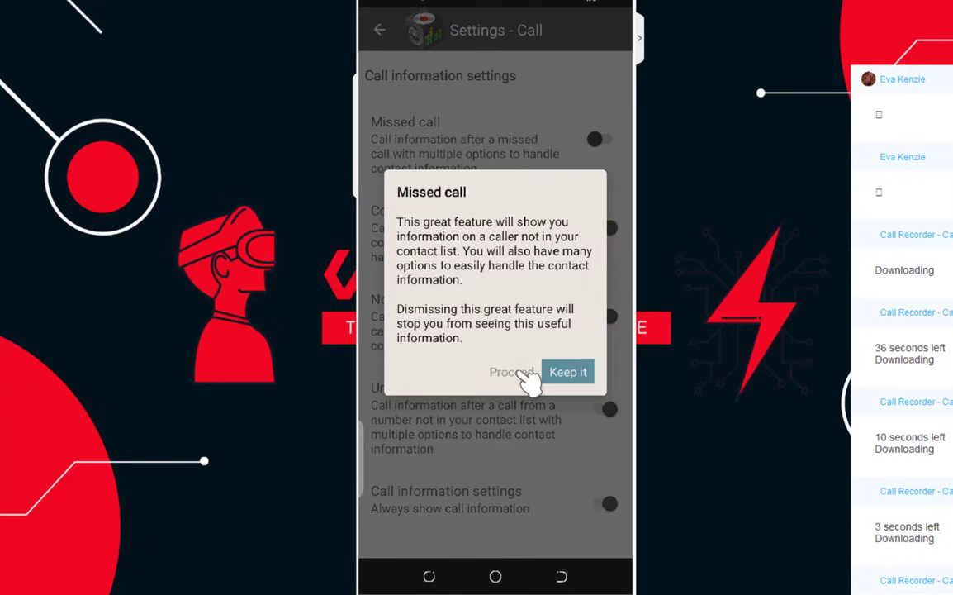
{"action": "left_click", "coordinate": [517, 371]}
{"action": "left_click", "coordinate": [610, 228]}
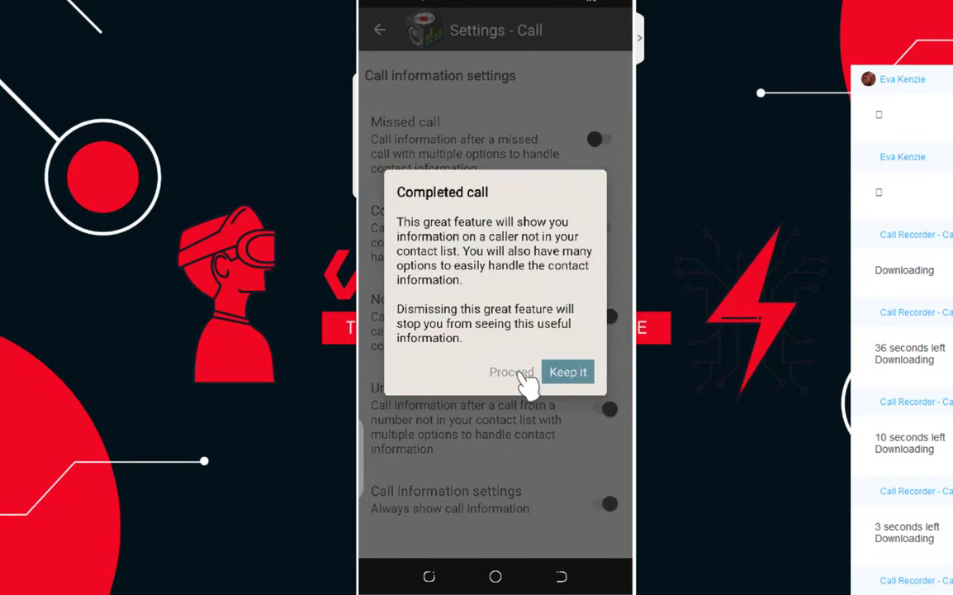
{"action": "left_click", "coordinate": [516, 371]}
{"action": "left_click", "coordinate": [609, 502]}
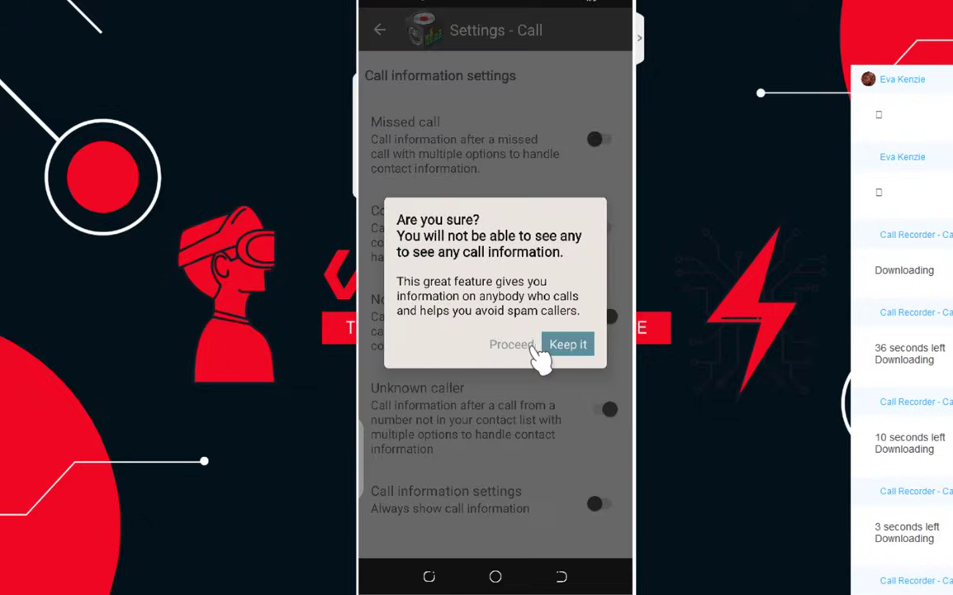
{"action": "left_click", "coordinate": [528, 345]}
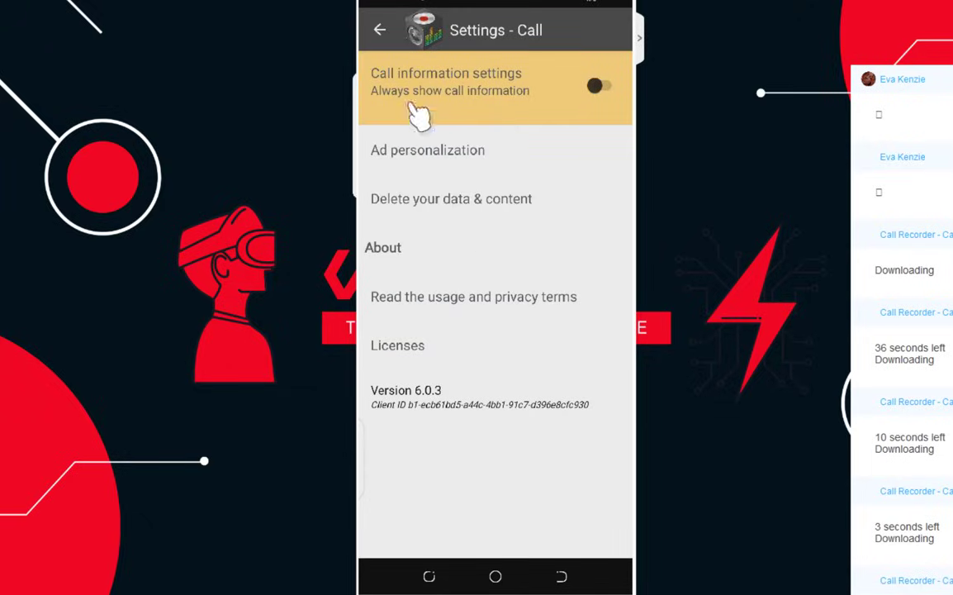
{"action": "left_click", "coordinate": [382, 33]}
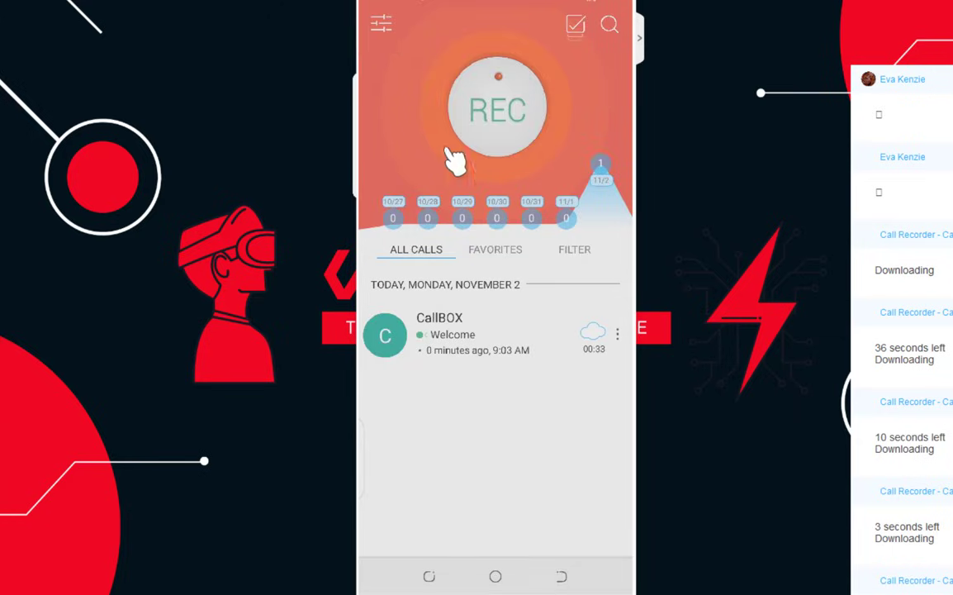
In the Notifications settings, turn off Show Recording Widget, After Call Notification and Audio Visualizer, and return to the main screen
{"action": "left_click", "coordinate": [386, 27]}
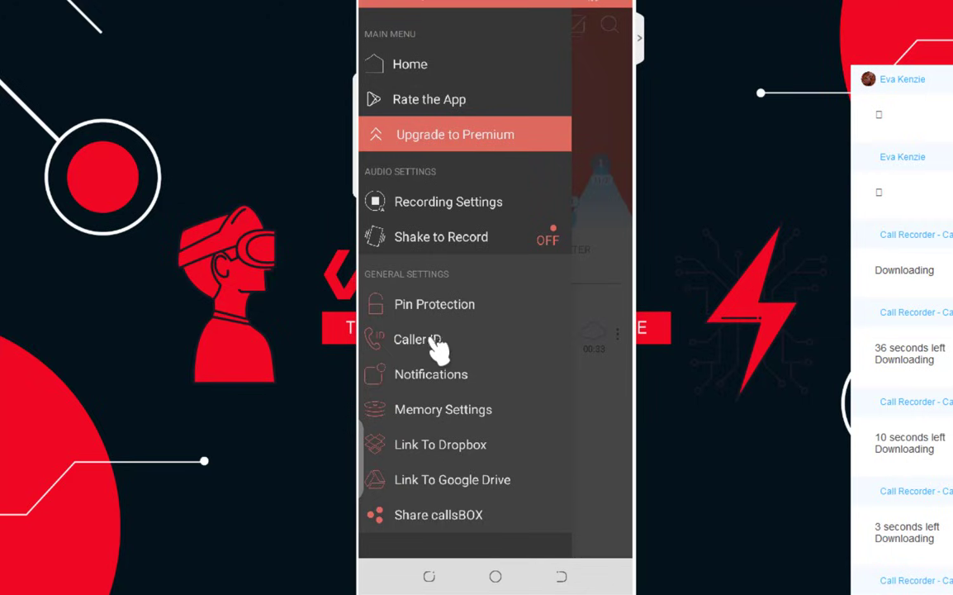
{"action": "left_click", "coordinate": [430, 377]}
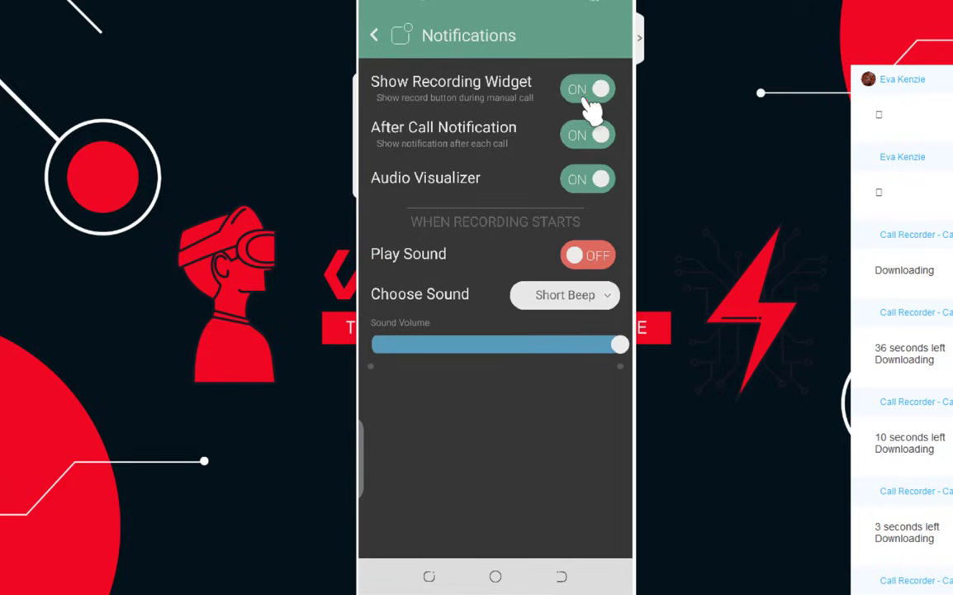
{"action": "left_click", "coordinate": [588, 91]}
{"action": "left_click", "coordinate": [582, 134]}
{"action": "left_click", "coordinate": [584, 182]}
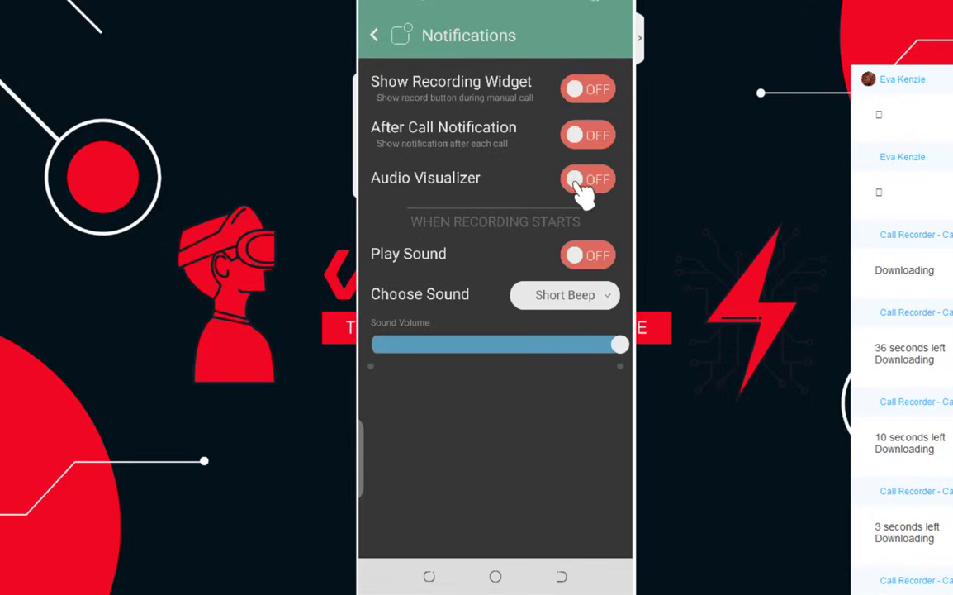
{"action": "left_click", "coordinate": [376, 35]}
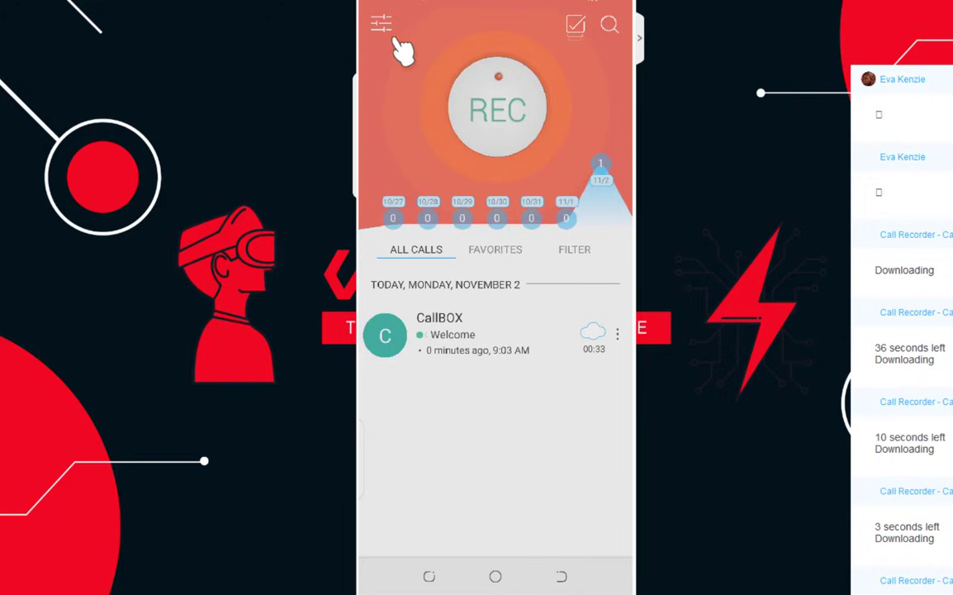
Check the Always show call information switch in the Caller ID settings and return to the main screen
{"action": "left_click", "coordinate": [384, 26]}
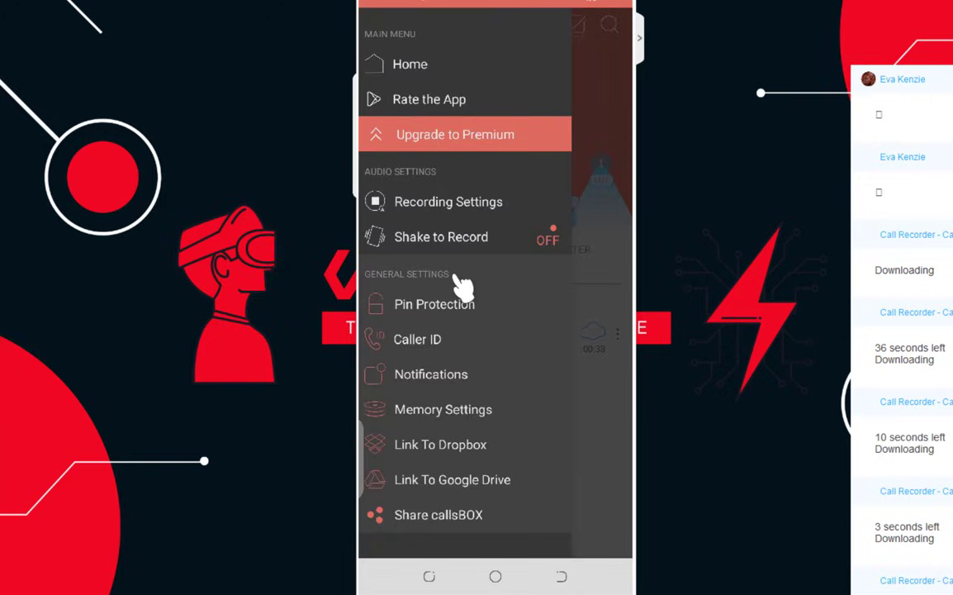
{"action": "left_click", "coordinate": [419, 345]}
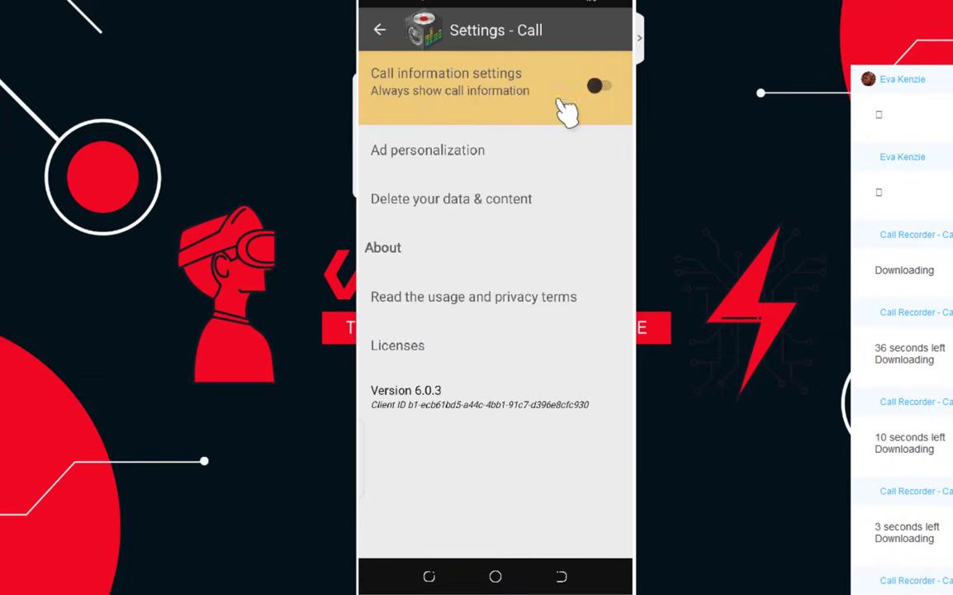
{"action": "left_click", "coordinate": [379, 30]}
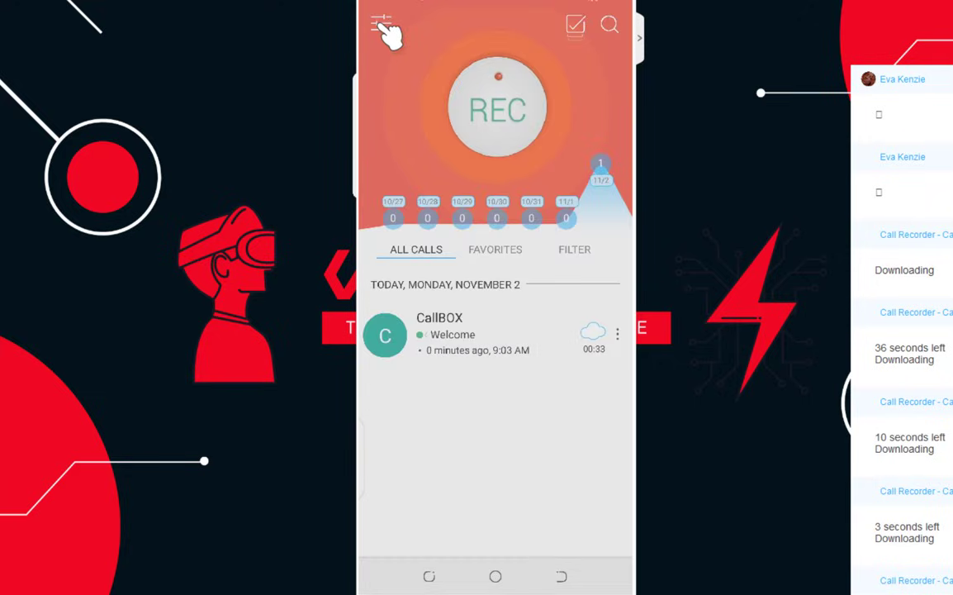
Begin linking Google Drive with the third listed Google account, review the access callsBOX requests, and cancel the authorization
{"action": "left_click", "coordinate": [382, 27]}
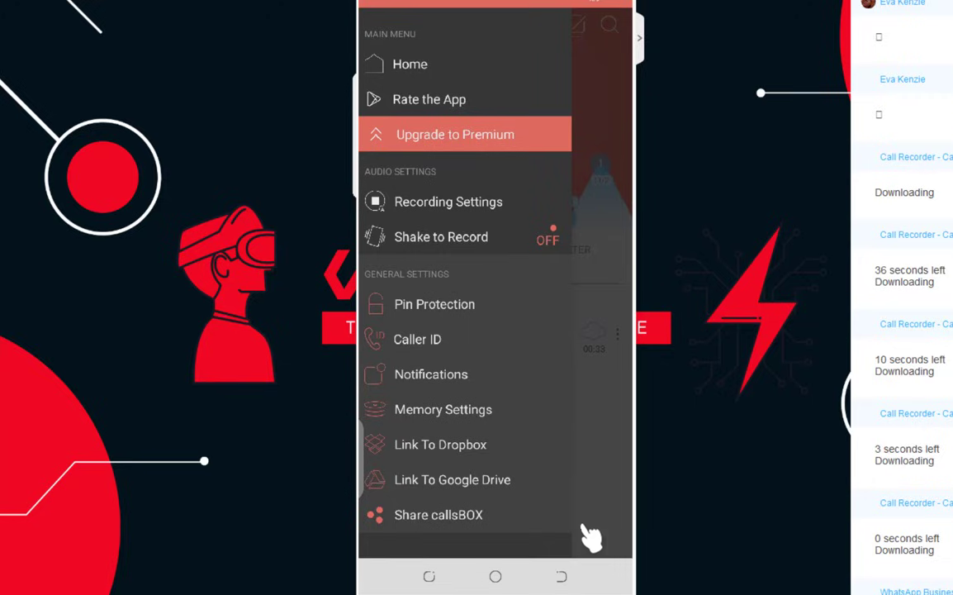
{"action": "left_click", "coordinate": [456, 482]}
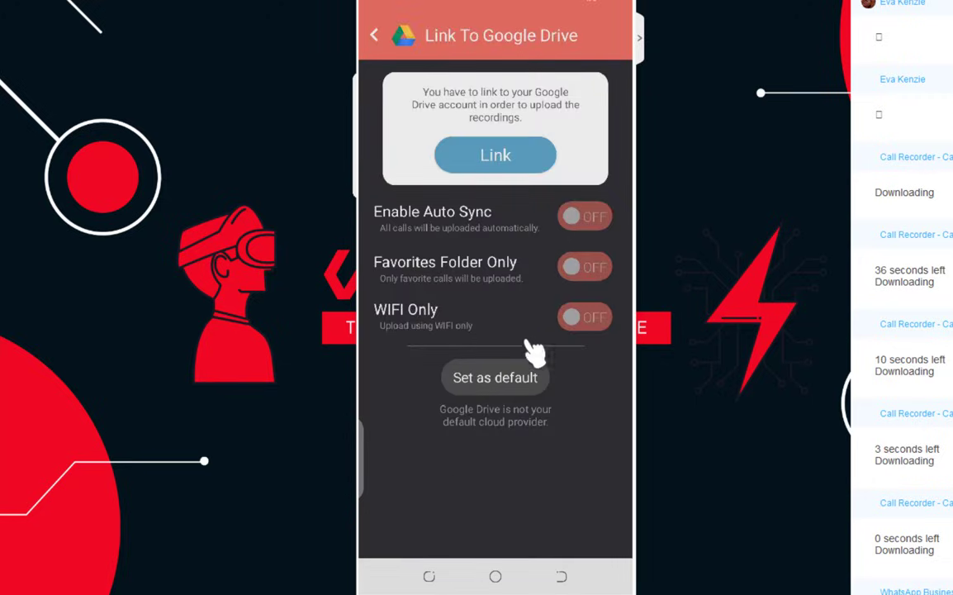
{"action": "left_click", "coordinate": [512, 164]}
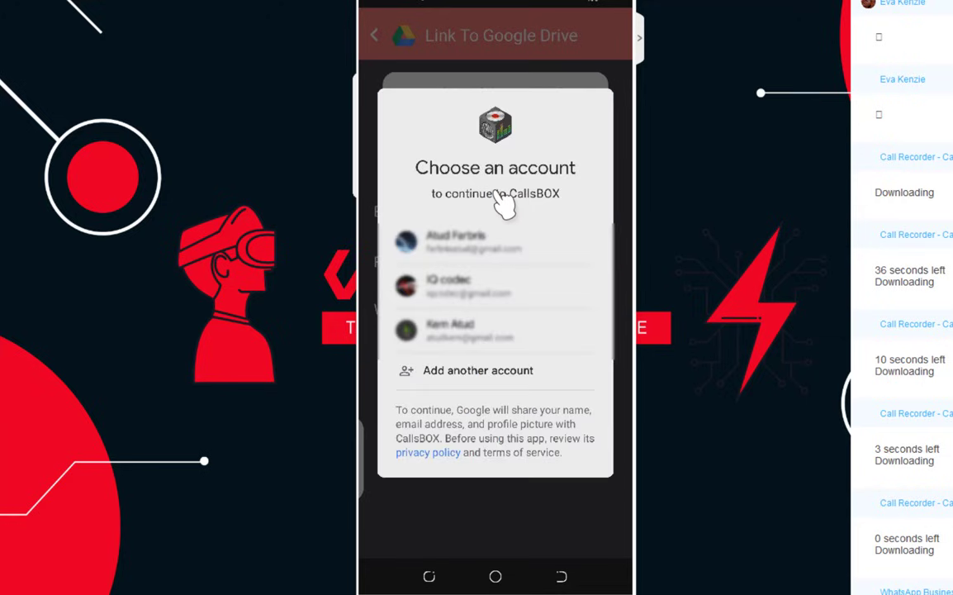
{"action": "left_click", "coordinate": [471, 330]}
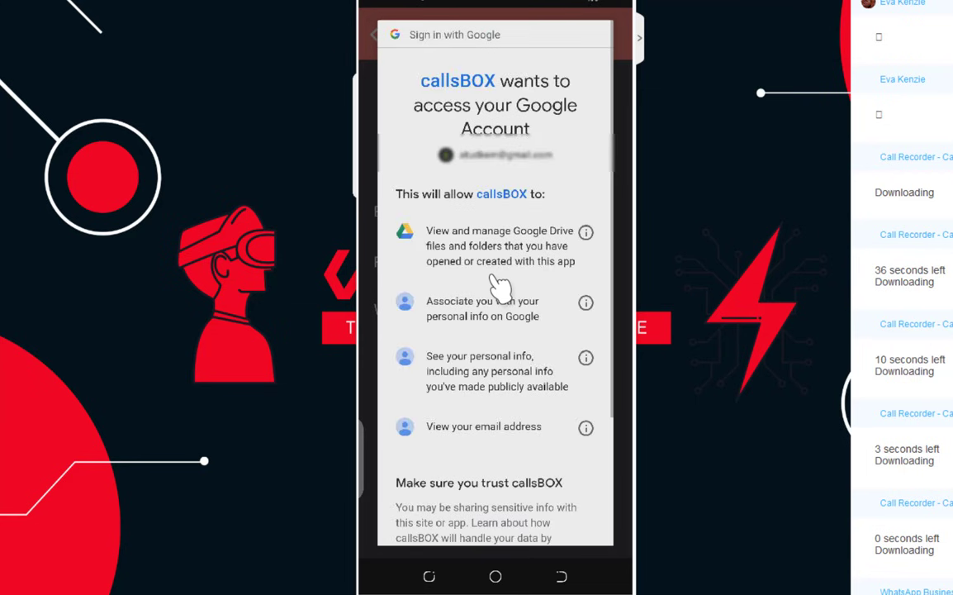
{"action": "scroll", "coordinate": [500, 285], "scroll_direction": "down", "scroll_amount": 5}
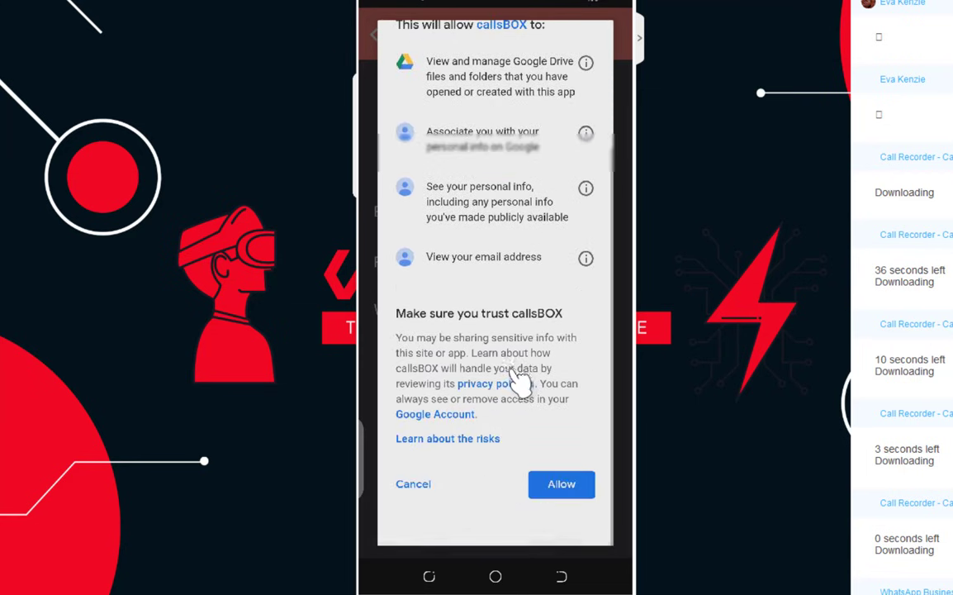
{"action": "scroll", "coordinate": [519, 380], "scroll_direction": "up", "scroll_amount": 5}
{"action": "scroll", "coordinate": [529, 307], "scroll_direction": "down", "scroll_amount": 5}
{"action": "left_click", "coordinate": [417, 485]}
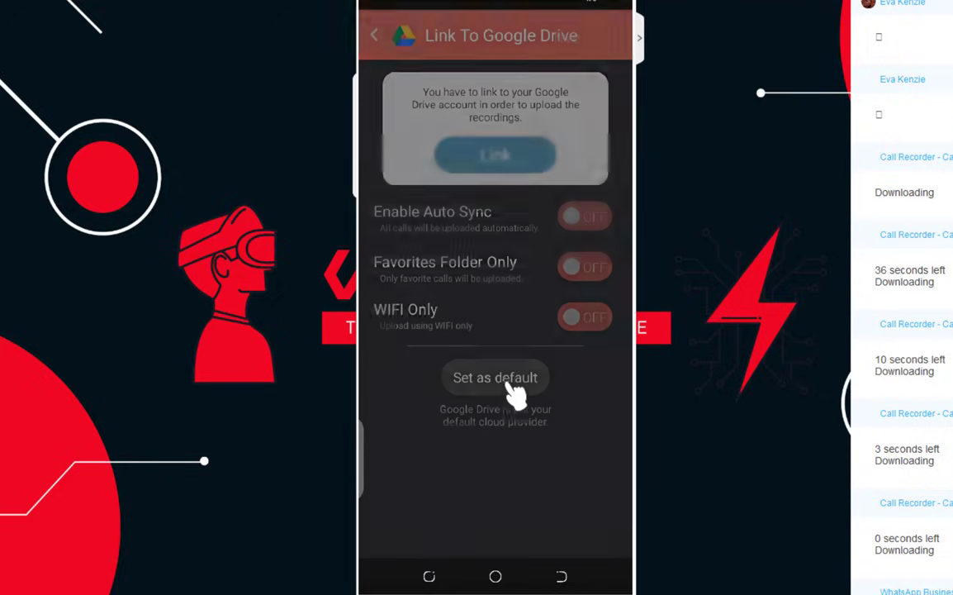
Link CallsBOX to Google Drive with the third listed Google account and allow the requested access
{"action": "left_click", "coordinate": [495, 157]}
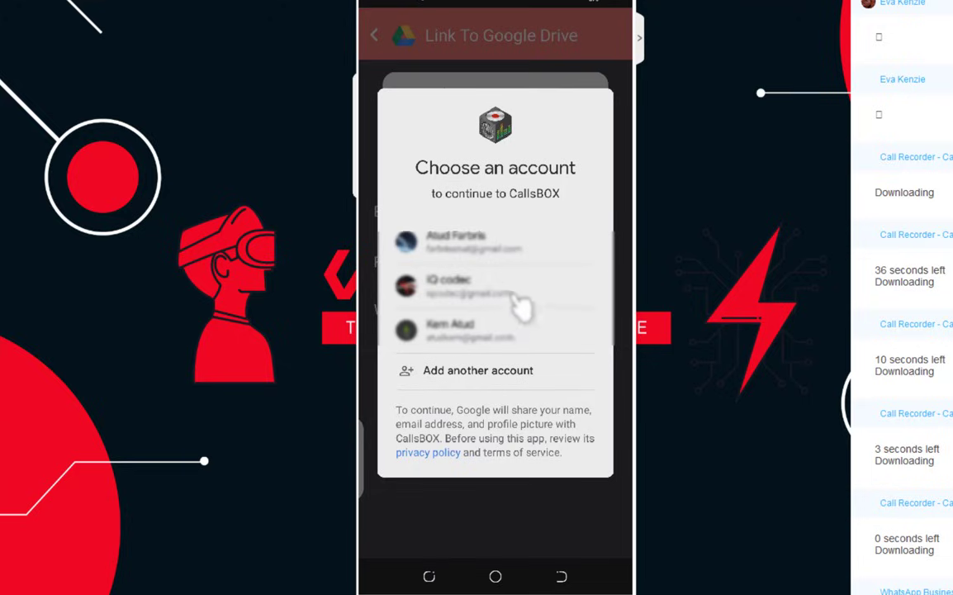
{"action": "left_click", "coordinate": [462, 330]}
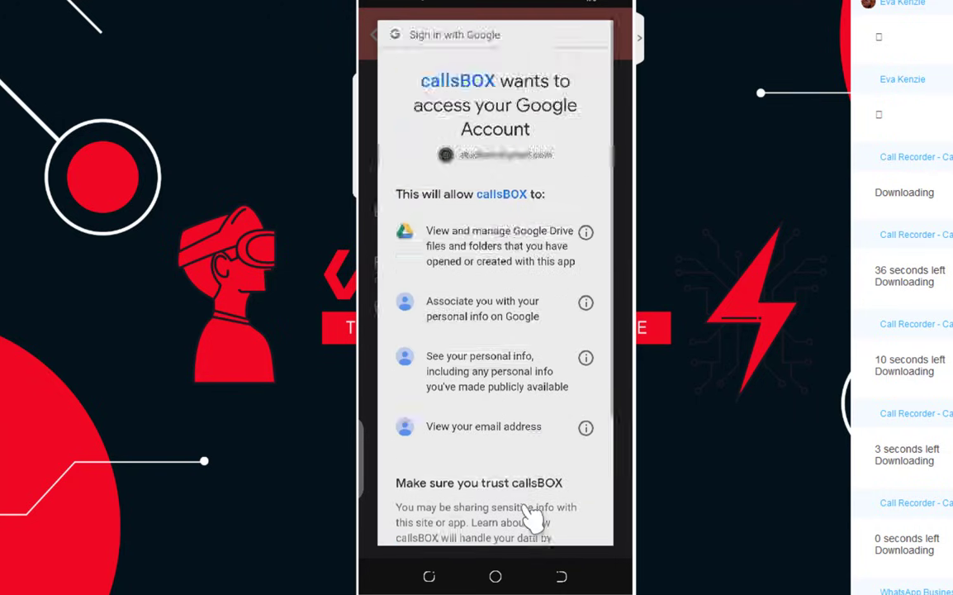
{"action": "scroll", "coordinate": [533, 516], "scroll_direction": "down", "scroll_amount": 3}
{"action": "left_click", "coordinate": [563, 488]}
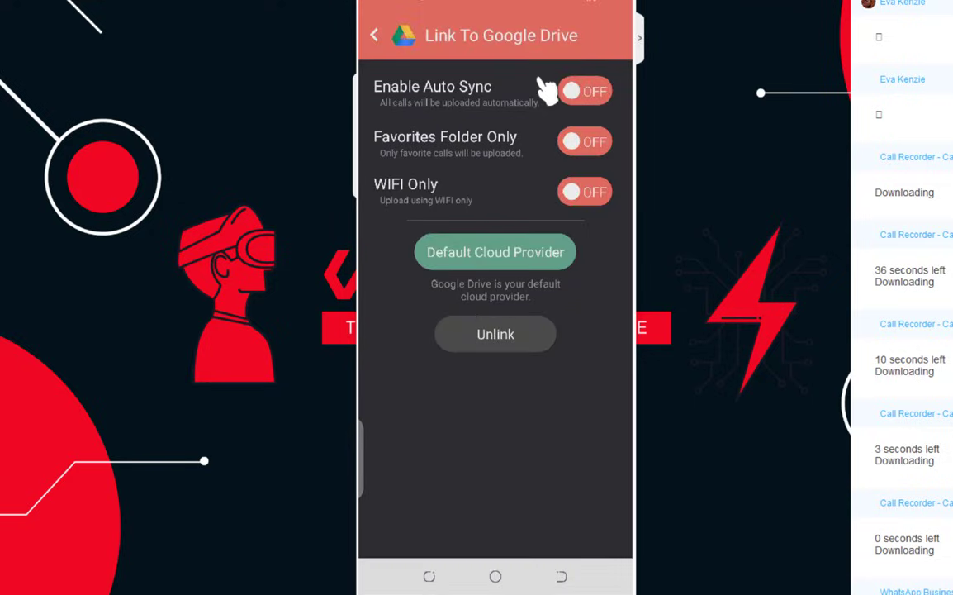
Turn on Enable Auto Sync for Google Drive and leave CallsBOX for the phone's home screen
{"action": "left_click", "coordinate": [591, 97]}
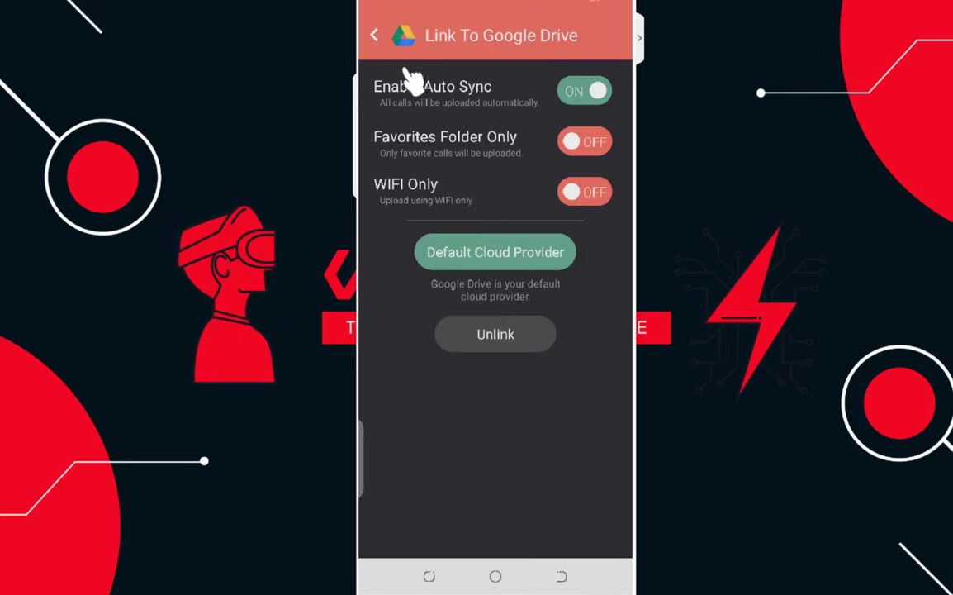
{"action": "left_click", "coordinate": [371, 36]}
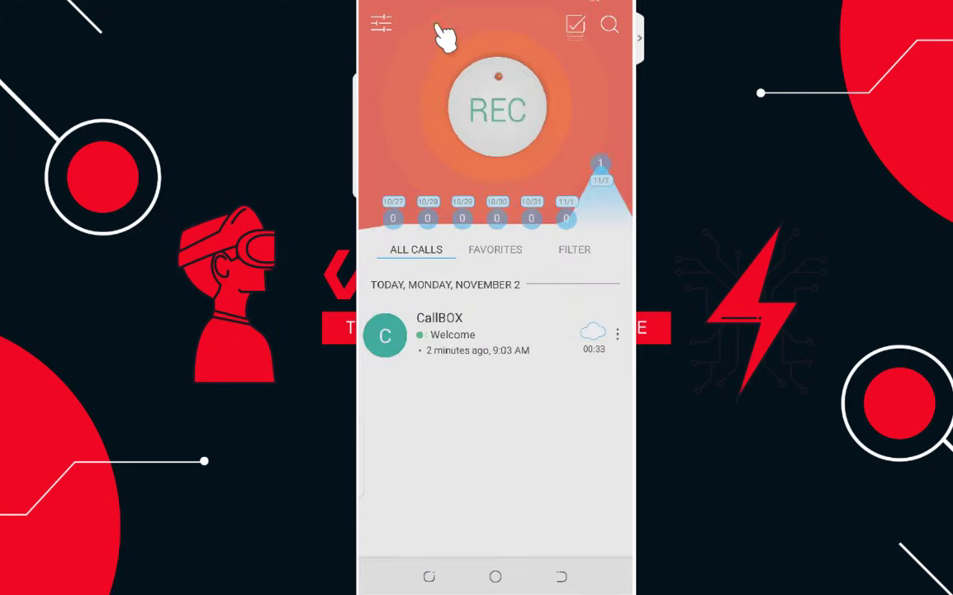
{"action": "left_click", "coordinate": [496, 576]}
{"action": "left_click_drag", "start_coordinate": [448, 321], "coordinate": [372, 319]}
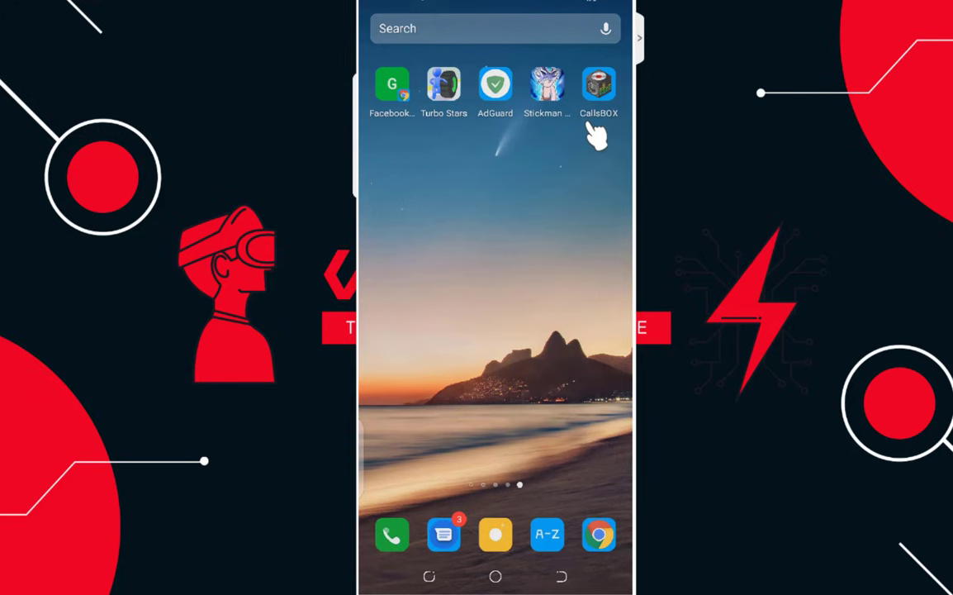
{"action": "left_click_drag", "start_coordinate": [453, 230], "coordinate": [579, 238]}
{"action": "left_click_drag", "start_coordinate": [598, 195], "coordinate": [423, 249]}
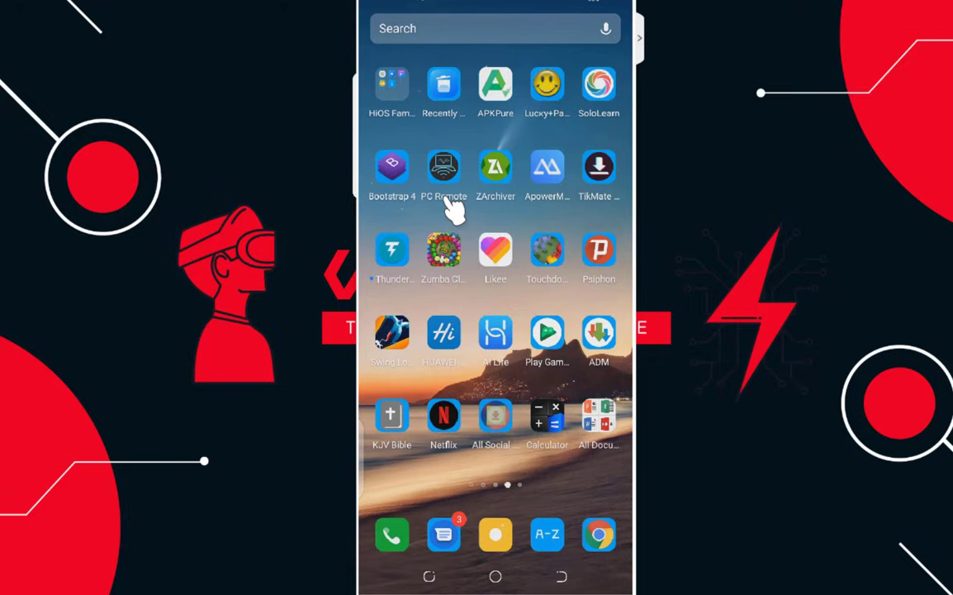
{"action": "left_click_drag", "start_coordinate": [493, 213], "coordinate": [396, 207]}
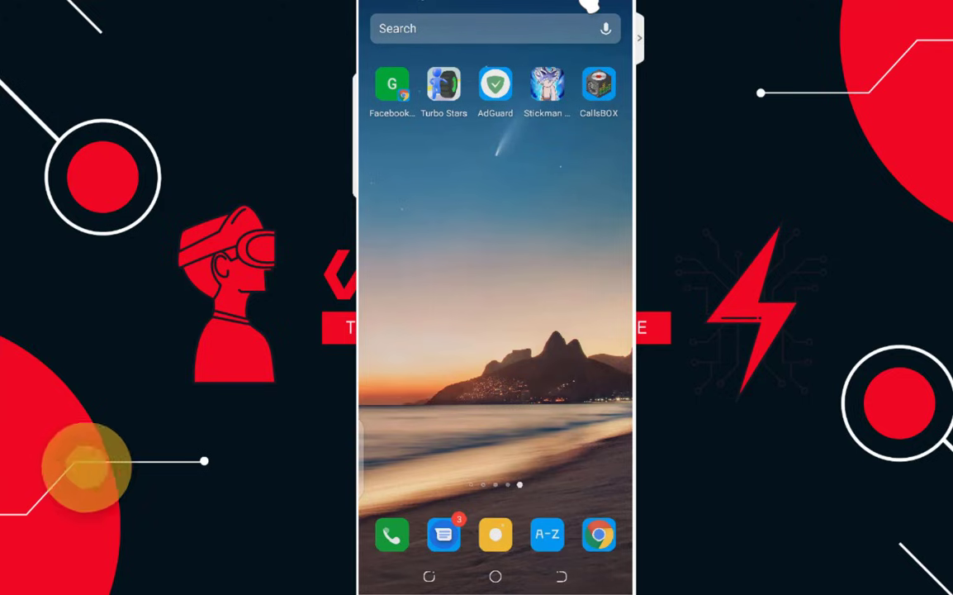
Open the phone's Settings and go to Apps & notifications
{"action": "left_click_drag", "start_coordinate": [584, 7], "coordinate": [595, 111]}
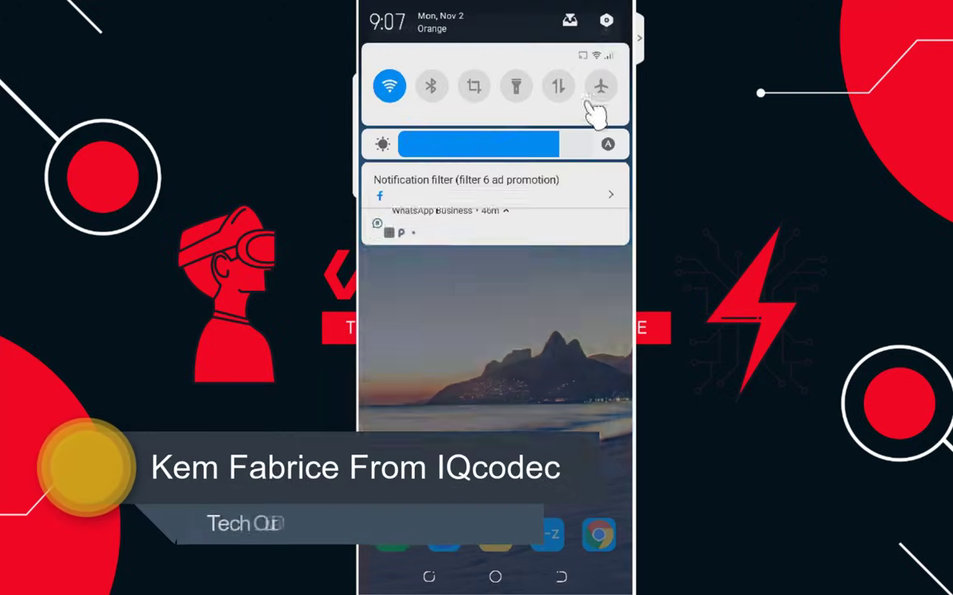
{"action": "left_click", "coordinate": [609, 21]}
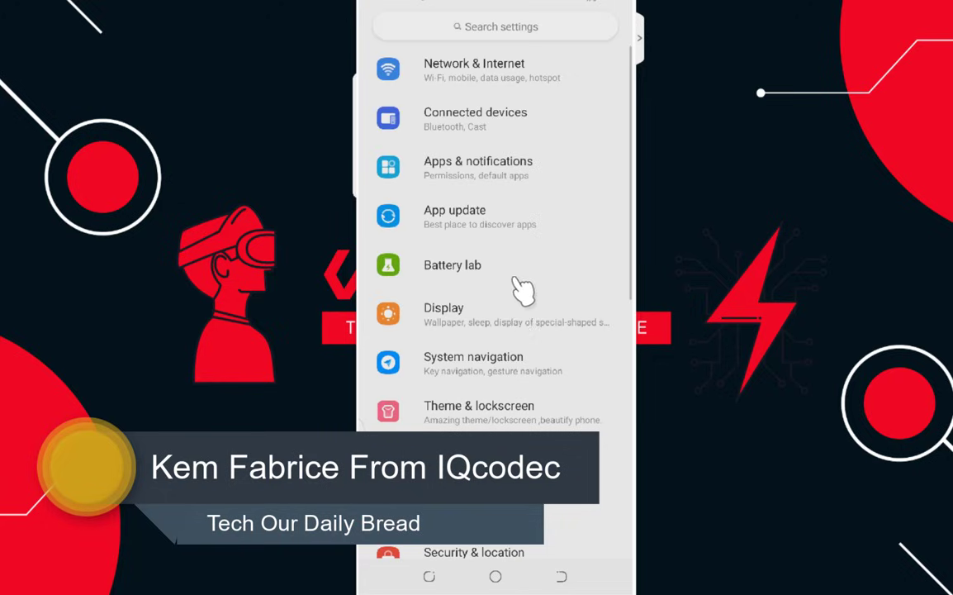
{"action": "scroll", "coordinate": [493, 385], "scroll_direction": "down", "scroll_amount": 3}
{"action": "left_click_drag", "start_coordinate": [479, 423], "coordinate": [489, 165]}
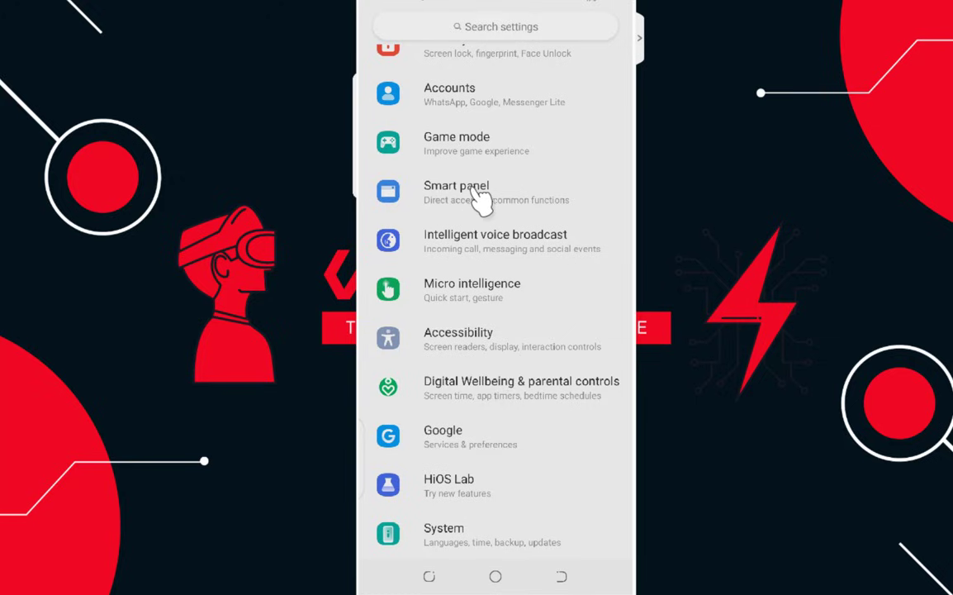
{"action": "left_click_drag", "start_coordinate": [484, 211], "coordinate": [489, 396]}
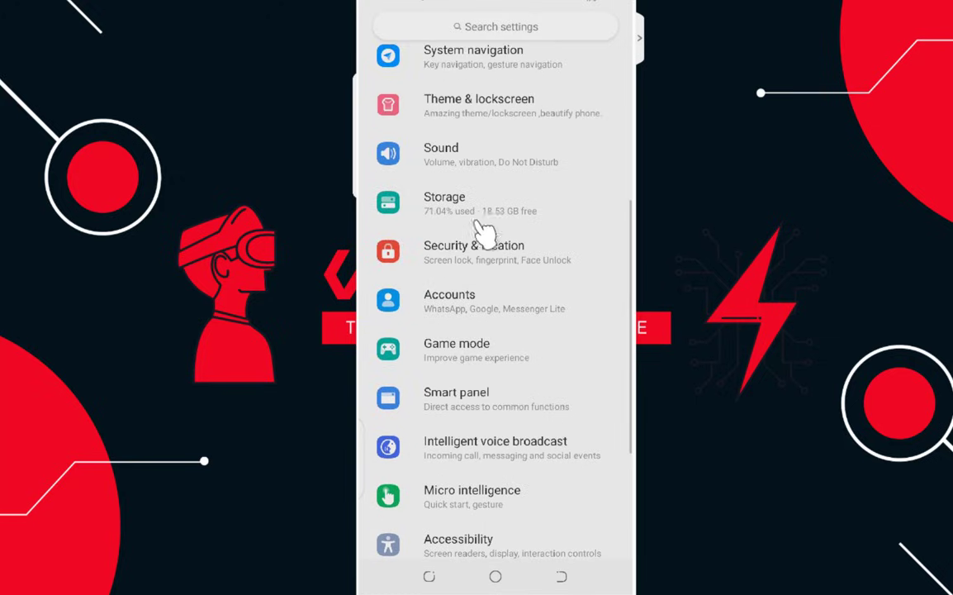
{"action": "left_click_drag", "start_coordinate": [475, 161], "coordinate": [479, 365]}
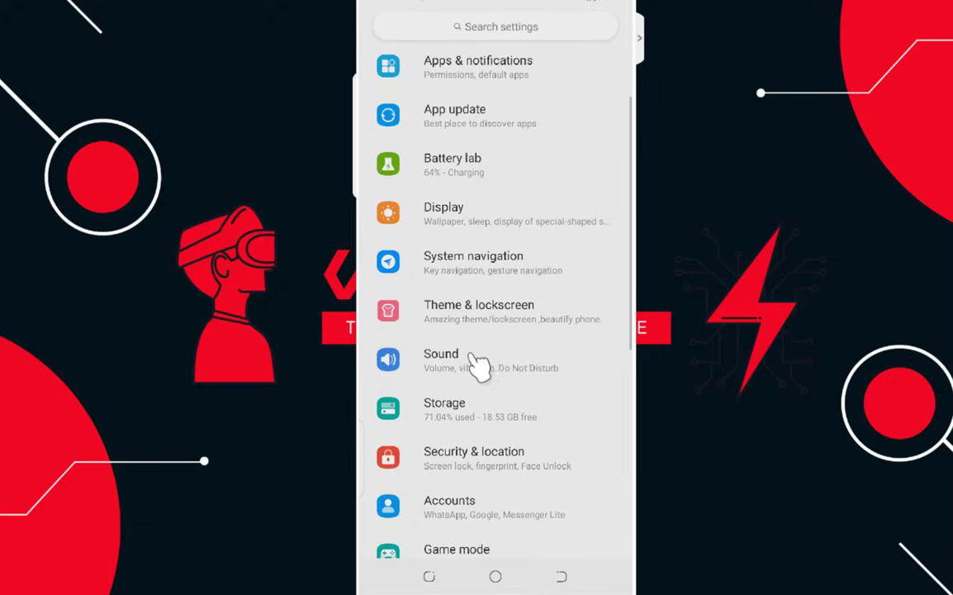
{"action": "left_click_drag", "start_coordinate": [495, 186], "coordinate": [487, 268]}
{"action": "left_click", "coordinate": [486, 173]}
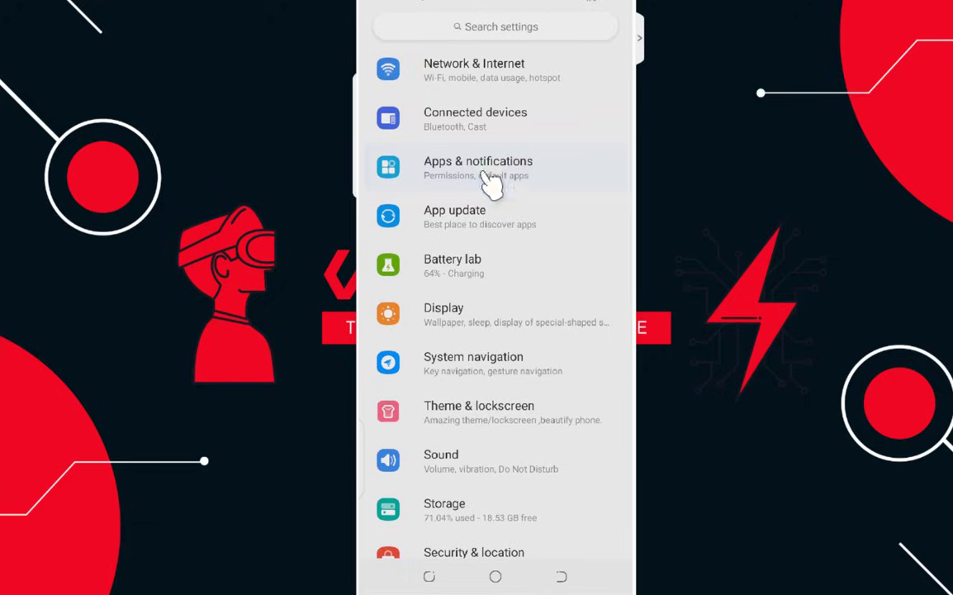
In the CallsBOX app info, turn off Show notifications and return to the home screen
{"action": "left_click_drag", "start_coordinate": [463, 319], "coordinate": [463, 230]}
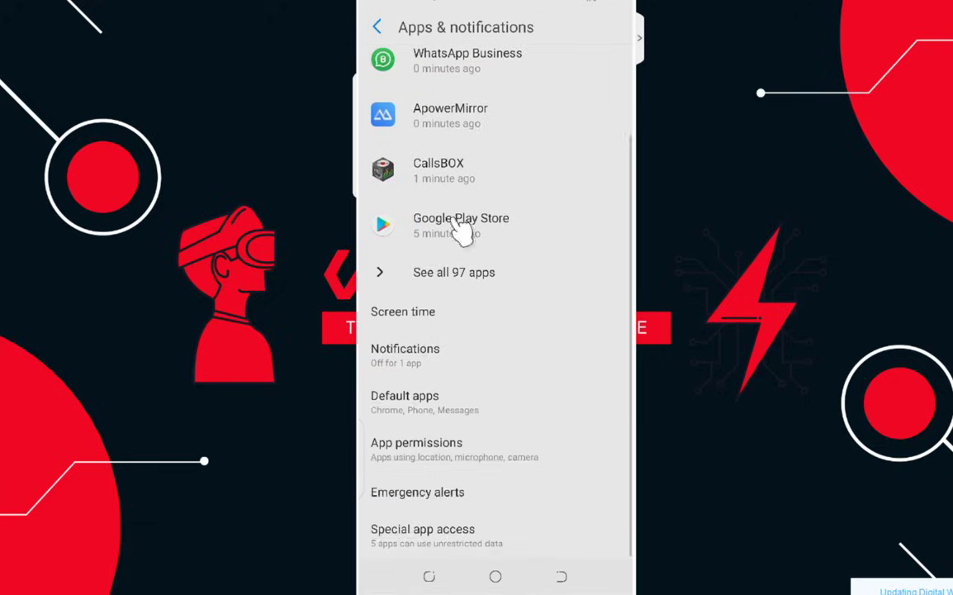
{"action": "left_click", "coordinate": [407, 281]}
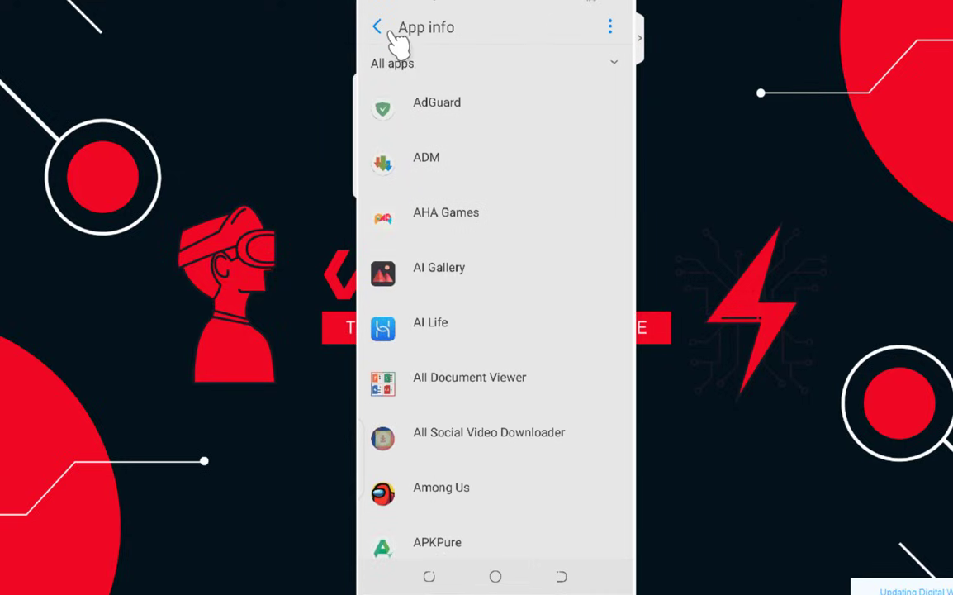
{"action": "left_click", "coordinate": [378, 27]}
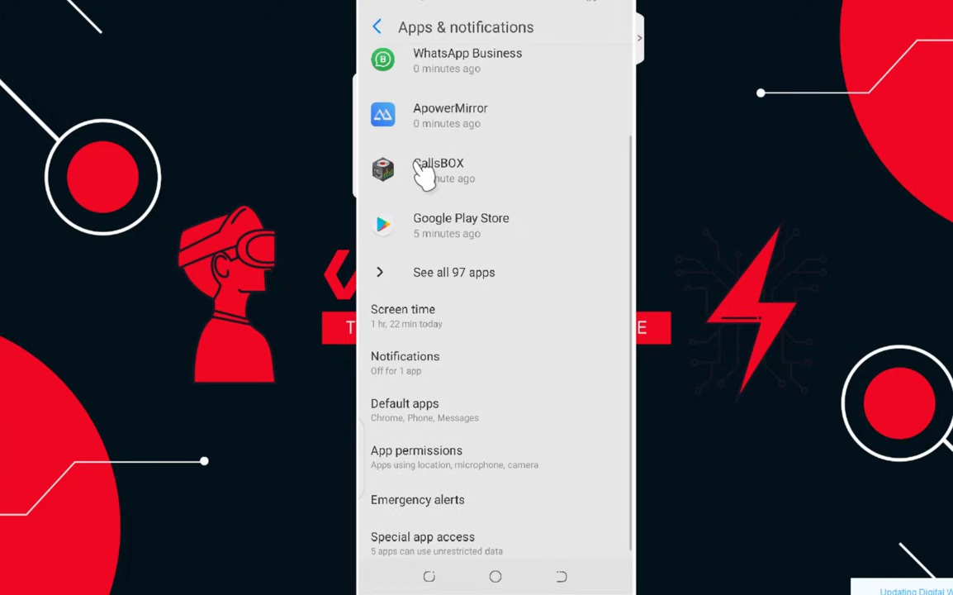
{"action": "left_click", "coordinate": [424, 172]}
{"action": "left_click_drag", "start_coordinate": [481, 439], "coordinate": [480, 323]}
{"action": "left_click", "coordinate": [423, 103]}
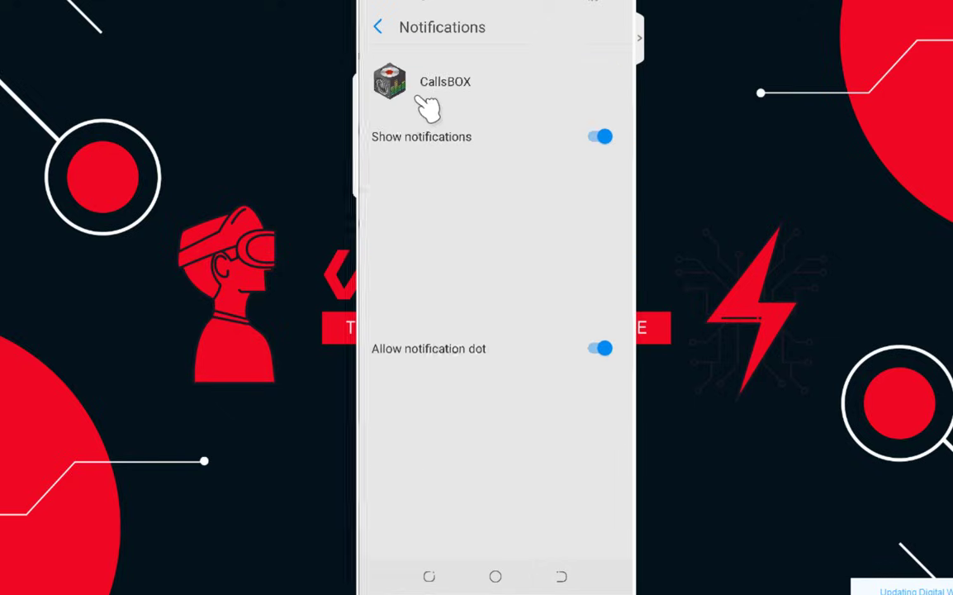
{"action": "left_click", "coordinate": [600, 137]}
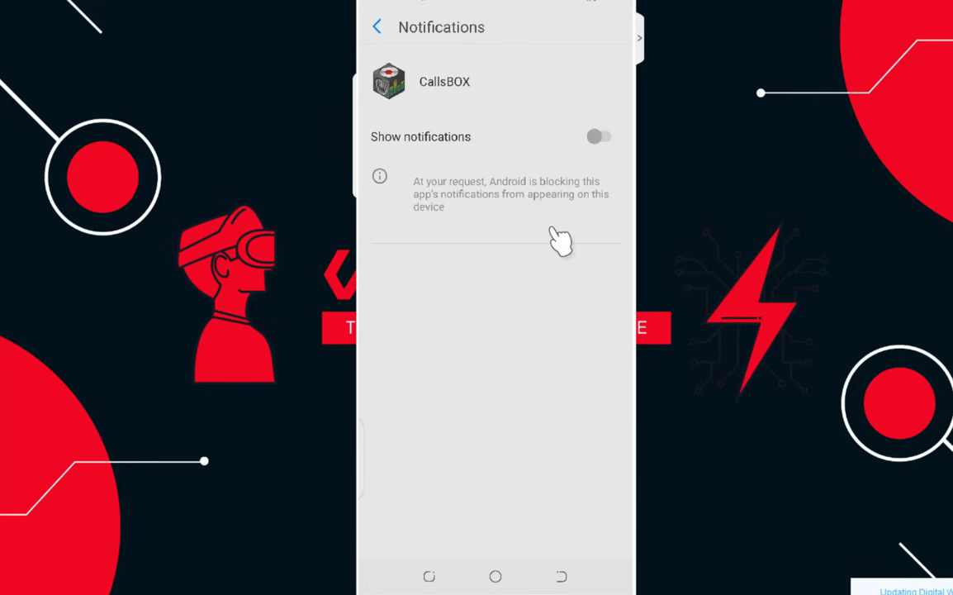
{"action": "left_click", "coordinate": [379, 27]}
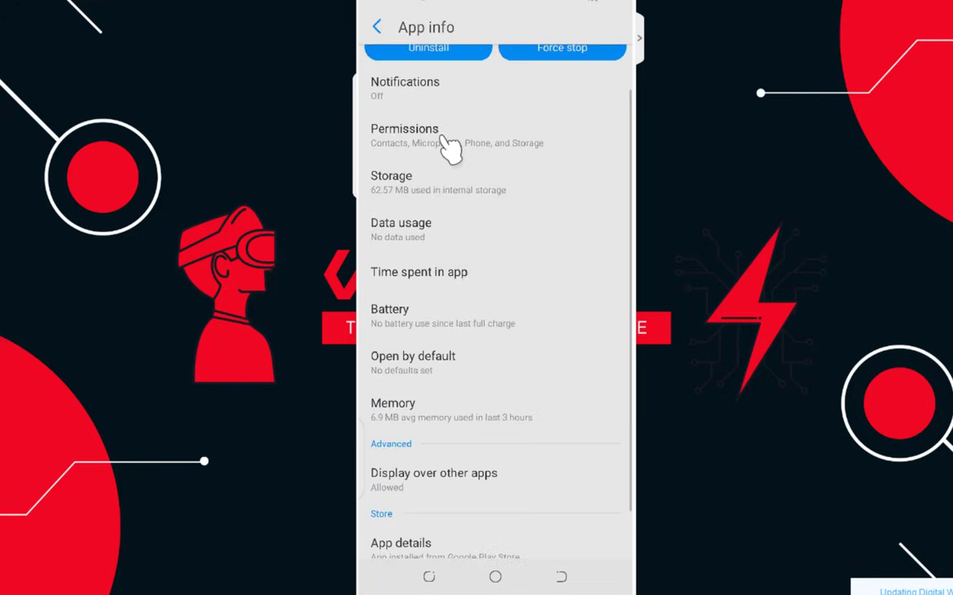
{"action": "left_click", "coordinate": [378, 28]}
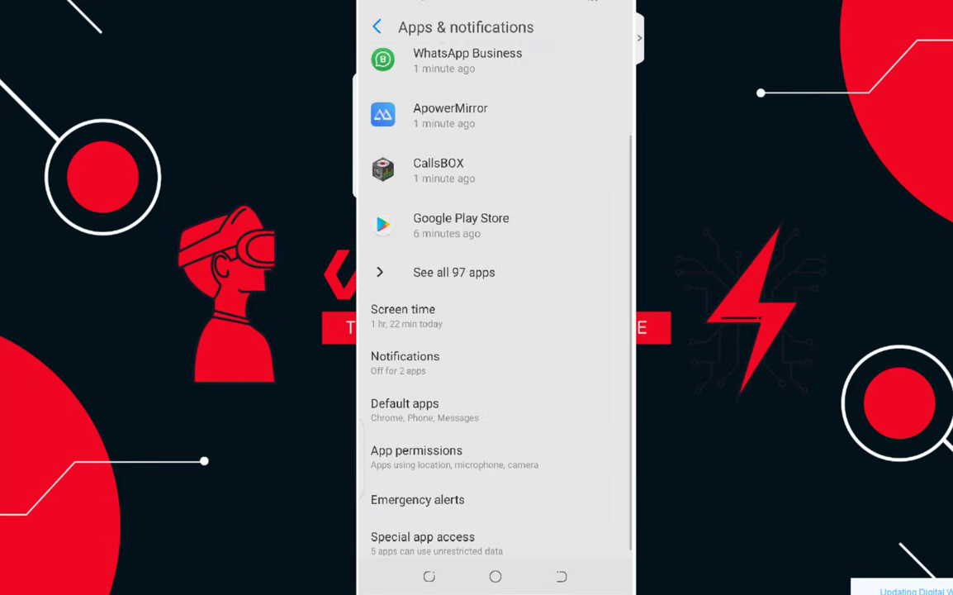
{"action": "left_click", "coordinate": [496, 576]}
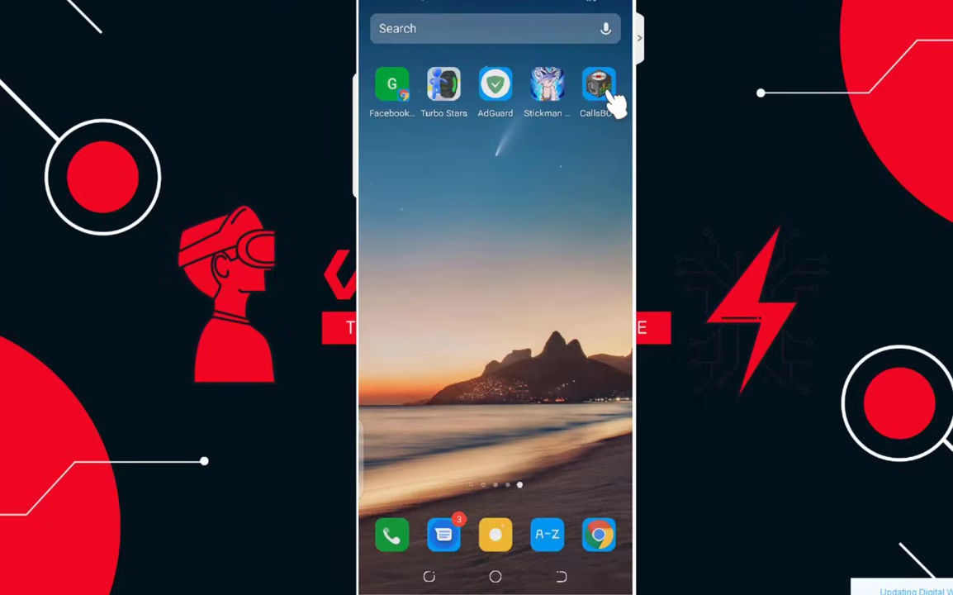
Open the CallsBOX application details from its home screen icon, check Display over other apps, and return to the home screen
{"action": "left_click", "coordinate": [601, 89]}
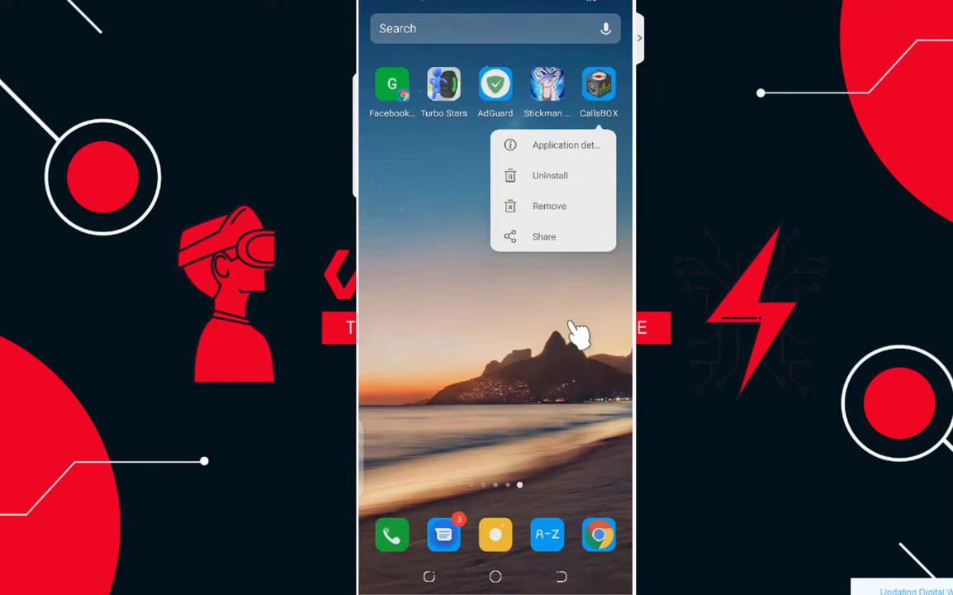
{"action": "left_click", "coordinate": [550, 153]}
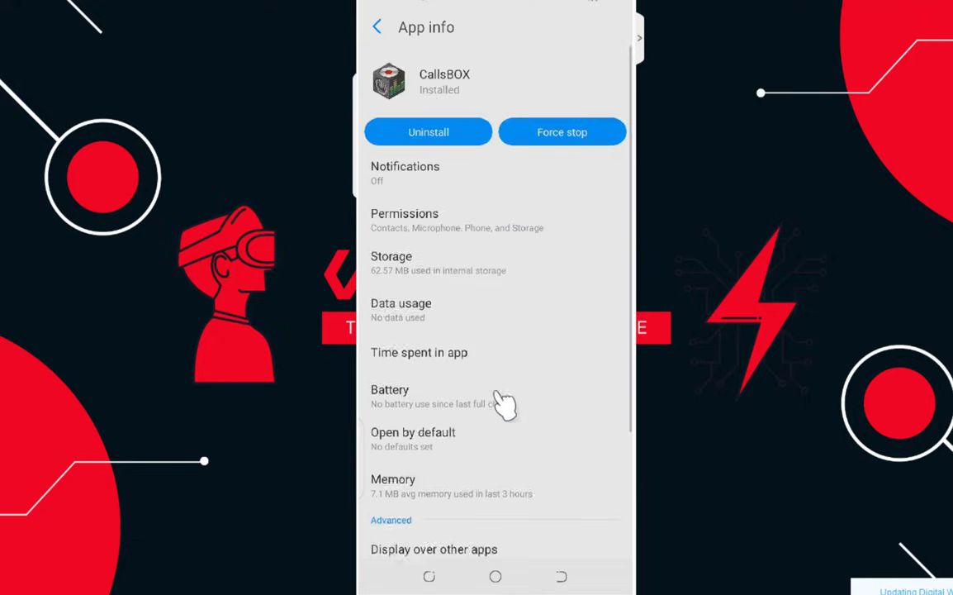
{"action": "left_click_drag", "start_coordinate": [473, 379], "coordinate": [485, 304]}
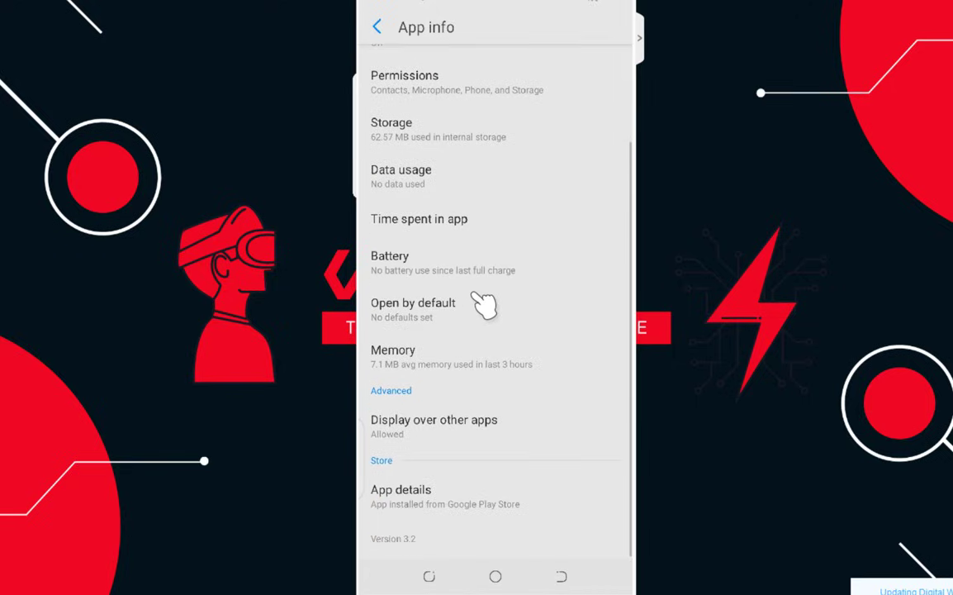
{"action": "left_click", "coordinate": [455, 431]}
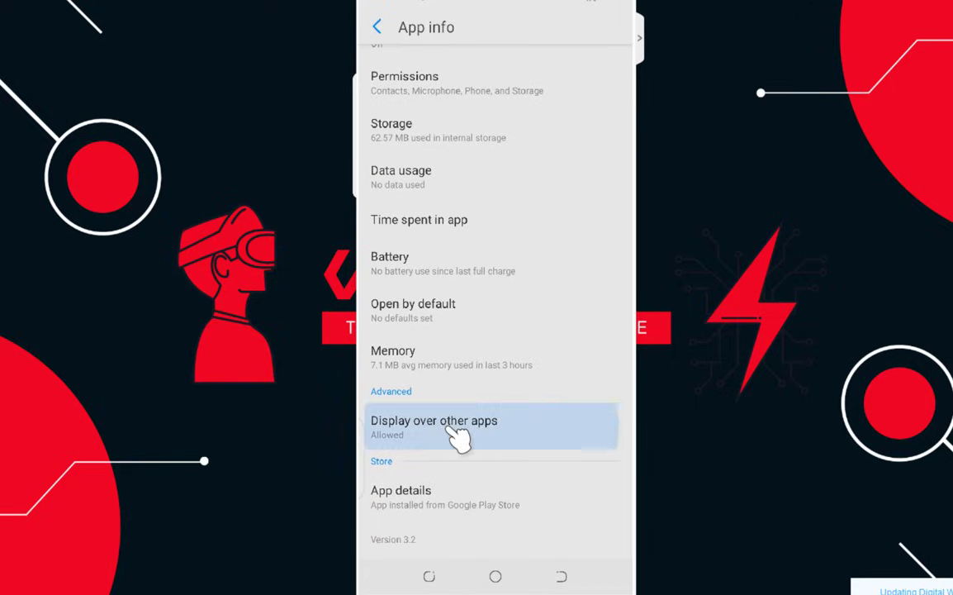
{"action": "left_click", "coordinate": [380, 29]}
{"action": "left_click", "coordinate": [495, 575]}
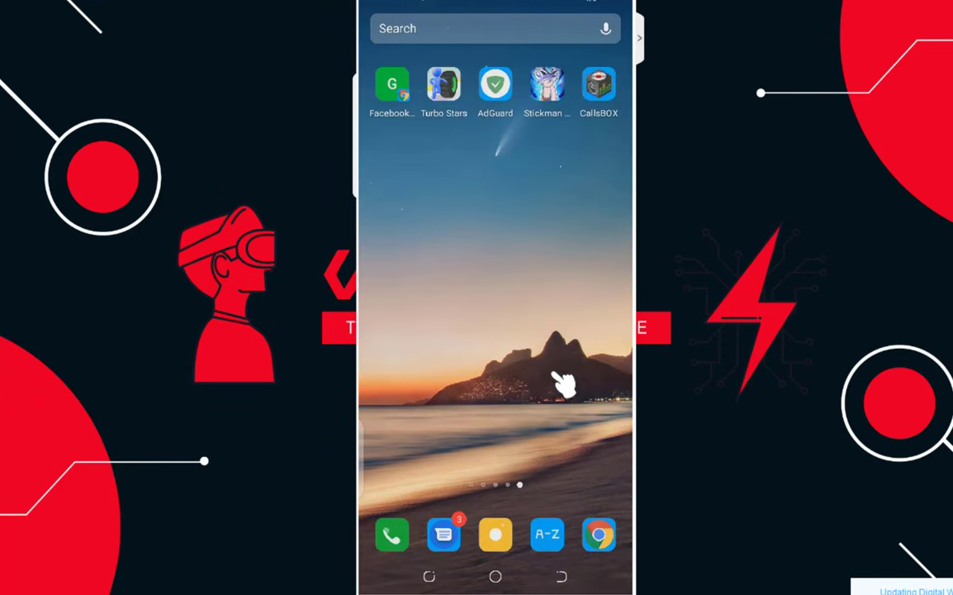
Browse the home screen pages, view the contents of the Tools folder, and close it
{"action": "left_click_drag", "start_coordinate": [561, 382], "coordinate": [623, 388]}
{"action": "left_click_drag", "start_coordinate": [457, 393], "coordinate": [606, 414]}
{"action": "left_click_drag", "start_coordinate": [458, 404], "coordinate": [621, 410]}
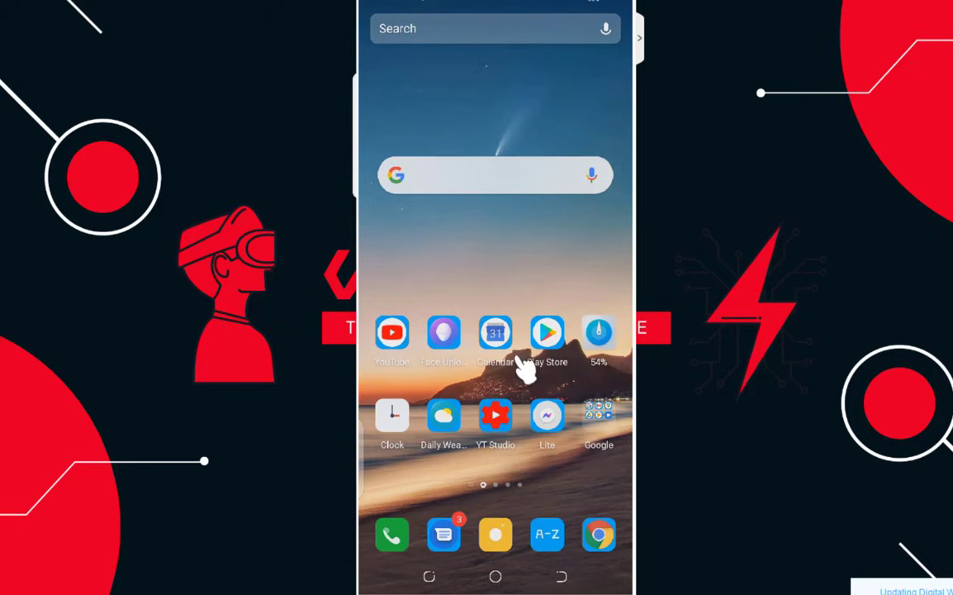
{"action": "left_click_drag", "start_coordinate": [598, 395], "coordinate": [484, 404]}
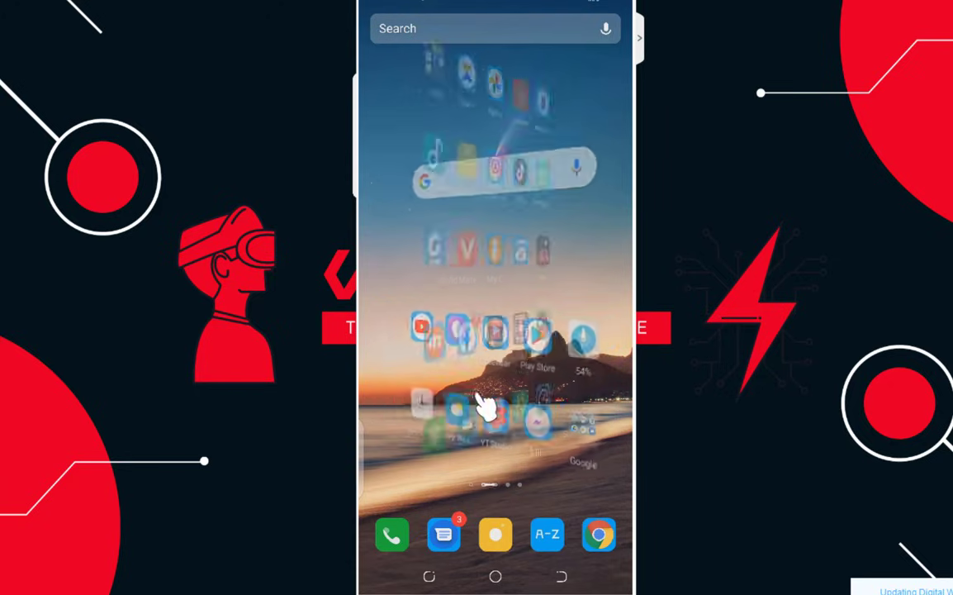
{"action": "left_click", "coordinate": [398, 114]}
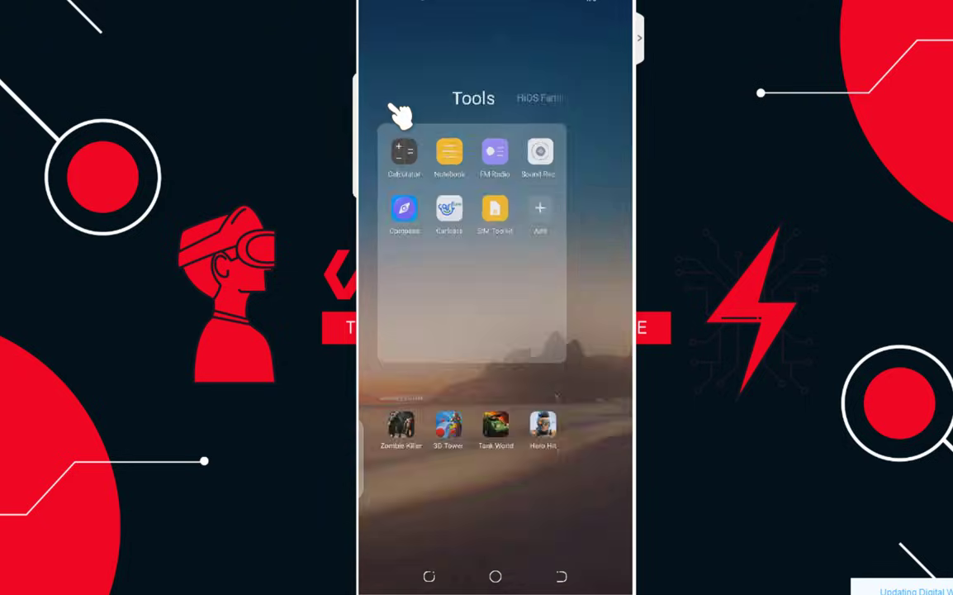
{"action": "left_click", "coordinate": [428, 85]}
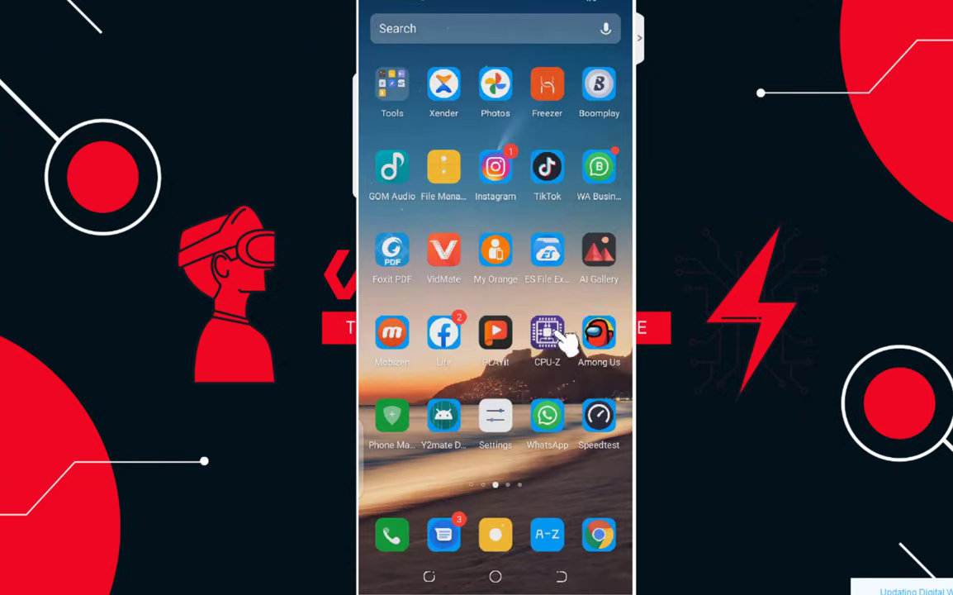
Move the CallsBOX icon from the last home screen page into the Tools folder and return to the first page
{"action": "left_click_drag", "start_coordinate": [569, 340], "coordinate": [462, 335]}
{"action": "left_click_drag", "start_coordinate": [574, 304], "coordinate": [509, 199]}
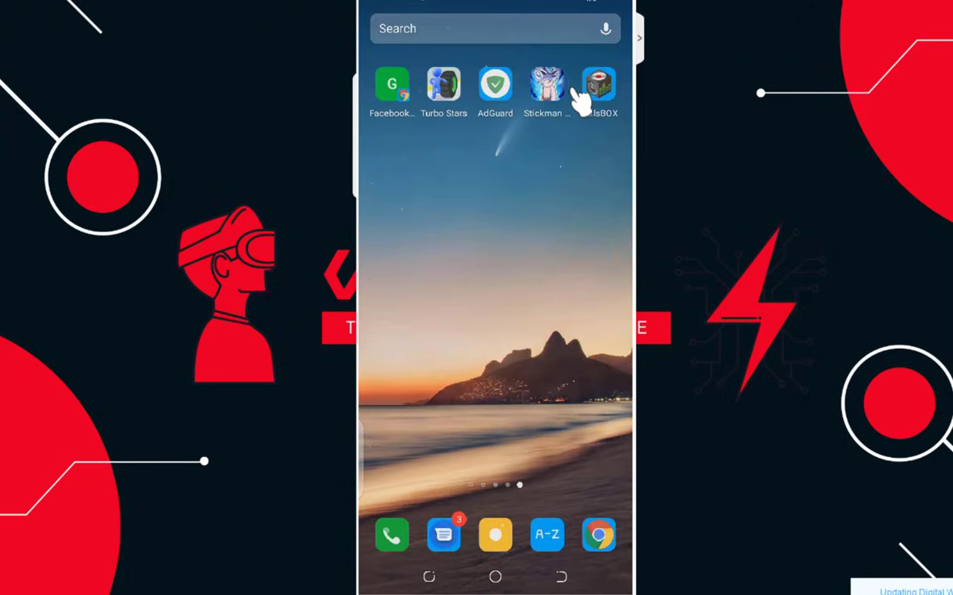
{"action": "left_click_drag", "start_coordinate": [599, 99], "coordinate": [395, 82]}
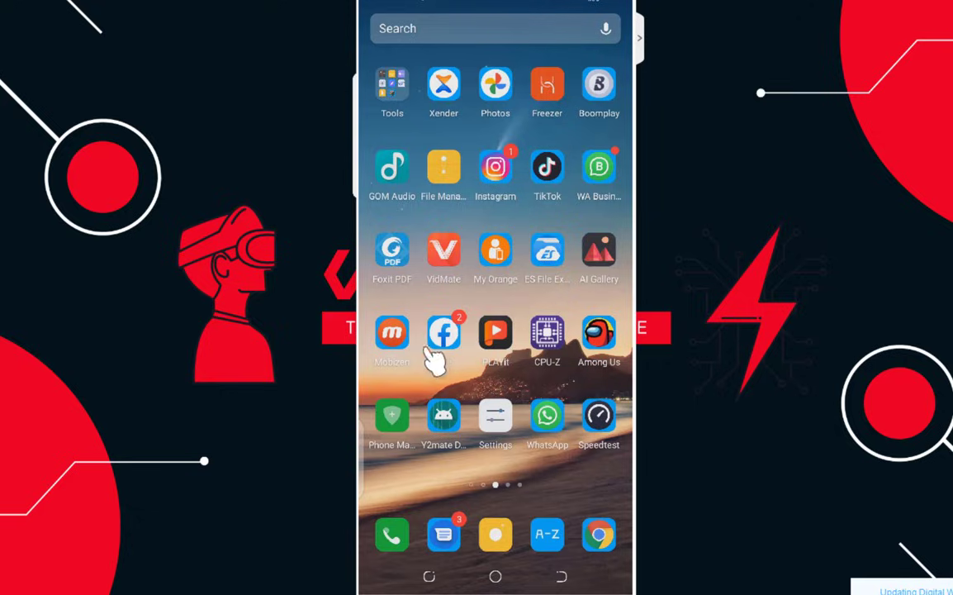
{"action": "left_click_drag", "start_coordinate": [427, 396], "coordinate": [521, 415]}
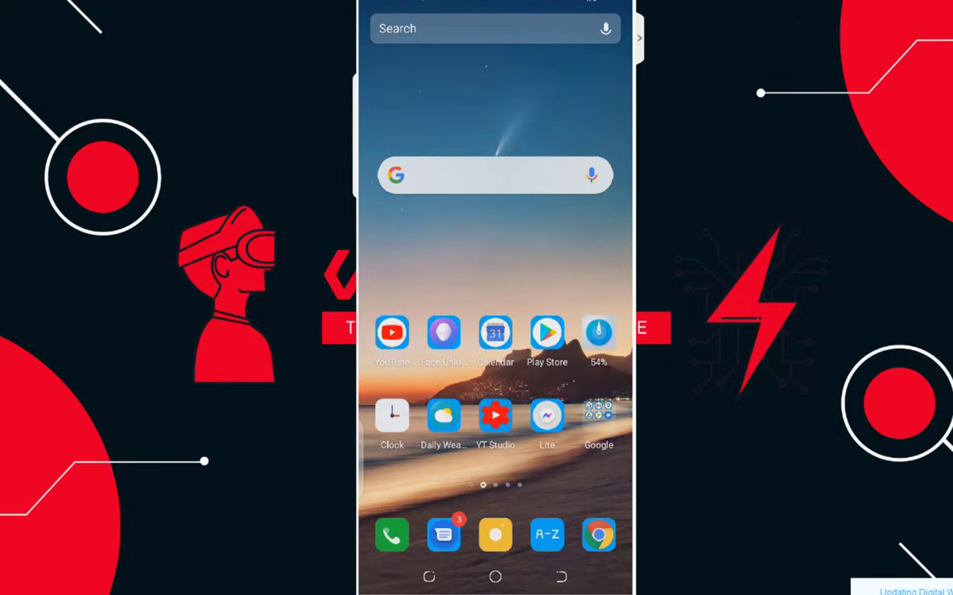
{"action": "left_click_drag", "start_coordinate": [594, 340], "coordinate": [594, 340]}
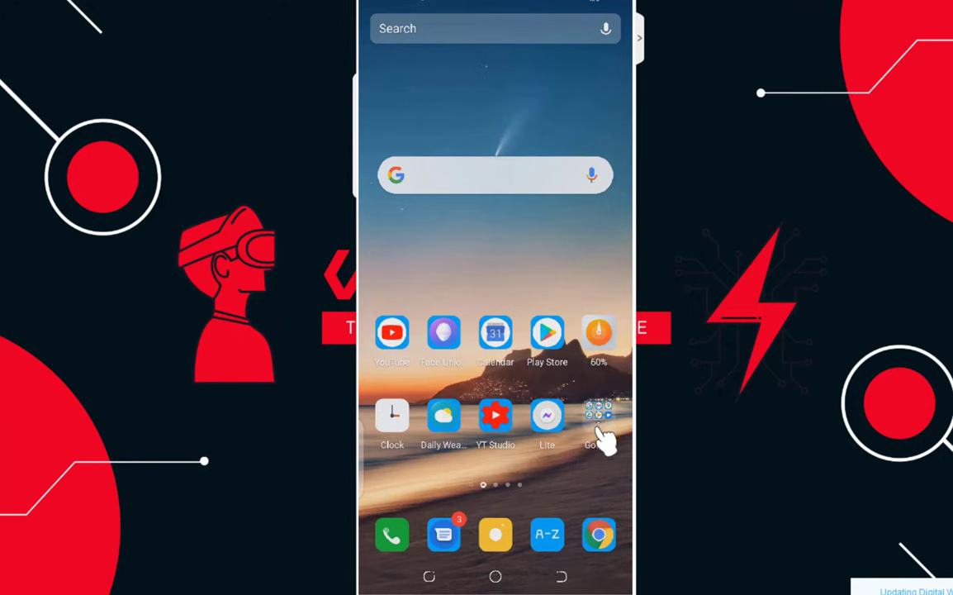
Look through the home screen pages, return to the first page and open the Drive app from the Google folder
{"action": "left_click_drag", "start_coordinate": [454, 418], "coordinate": [367, 417]}
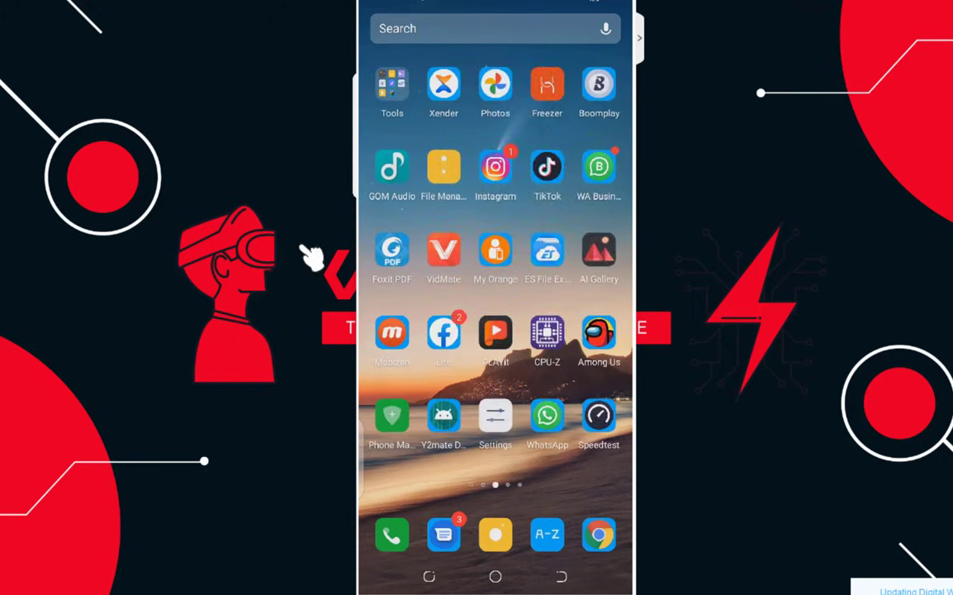
{"action": "left_click_drag", "start_coordinate": [585, 213], "coordinate": [344, 219]}
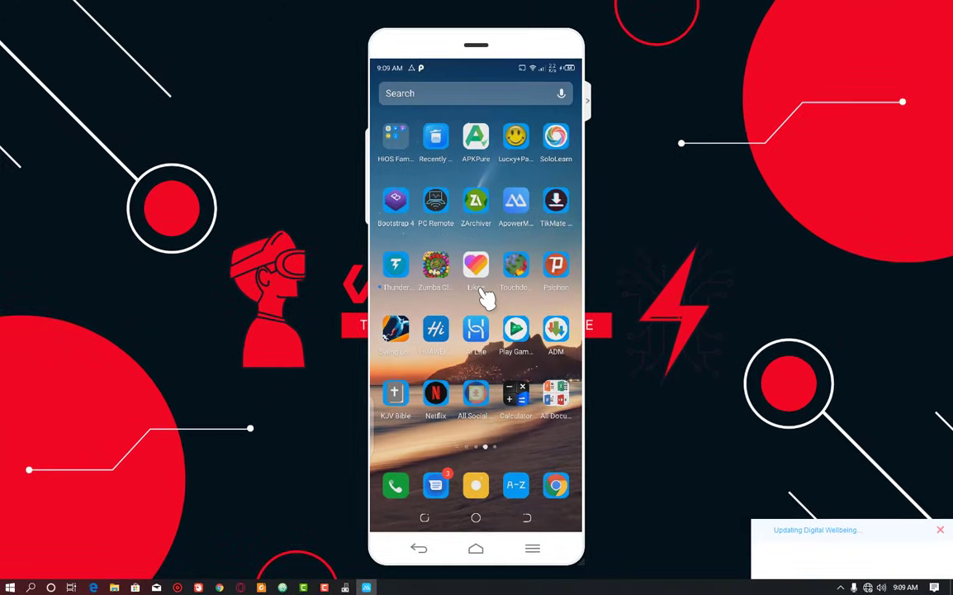
{"action": "left_click_drag", "start_coordinate": [463, 364], "coordinate": [549, 399]}
{"action": "left_click_drag", "start_coordinate": [397, 364], "coordinate": [525, 440]}
{"action": "left_click", "coordinate": [557, 391]}
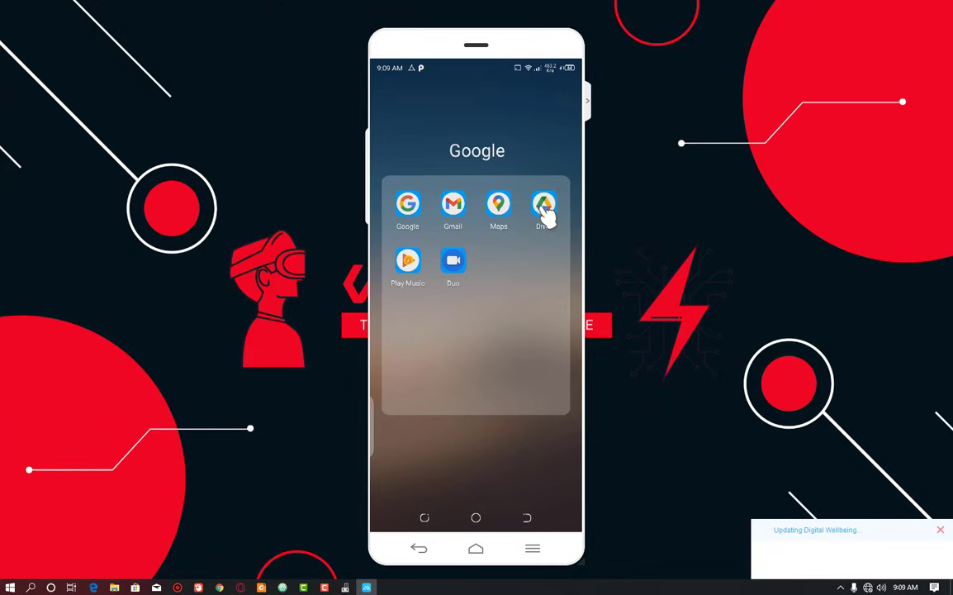
{"action": "left_click", "coordinate": [543, 205]}
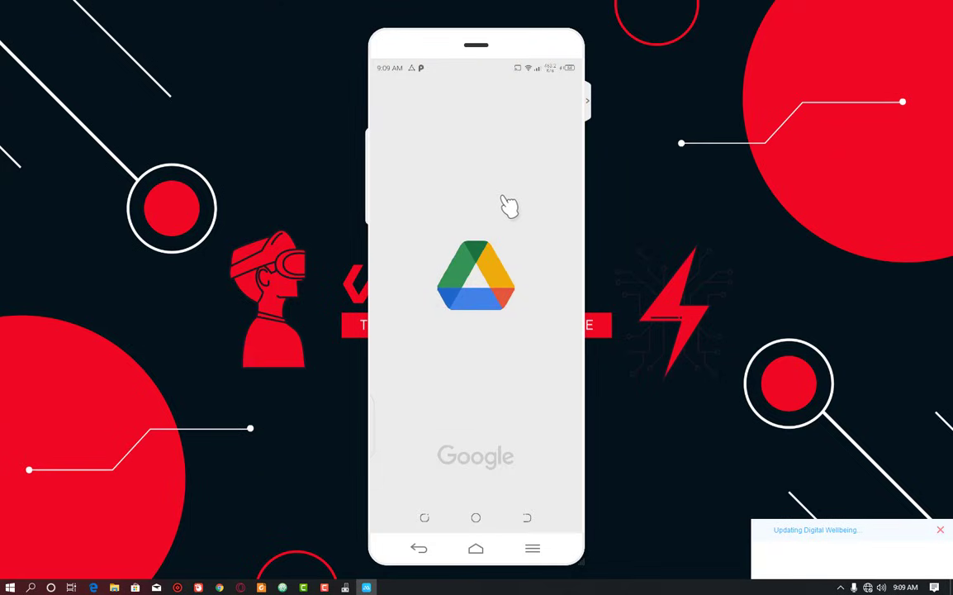
View the Recent files list in Google Drive and return to the first home screen page
{"action": "left_click", "coordinate": [396, 97]}
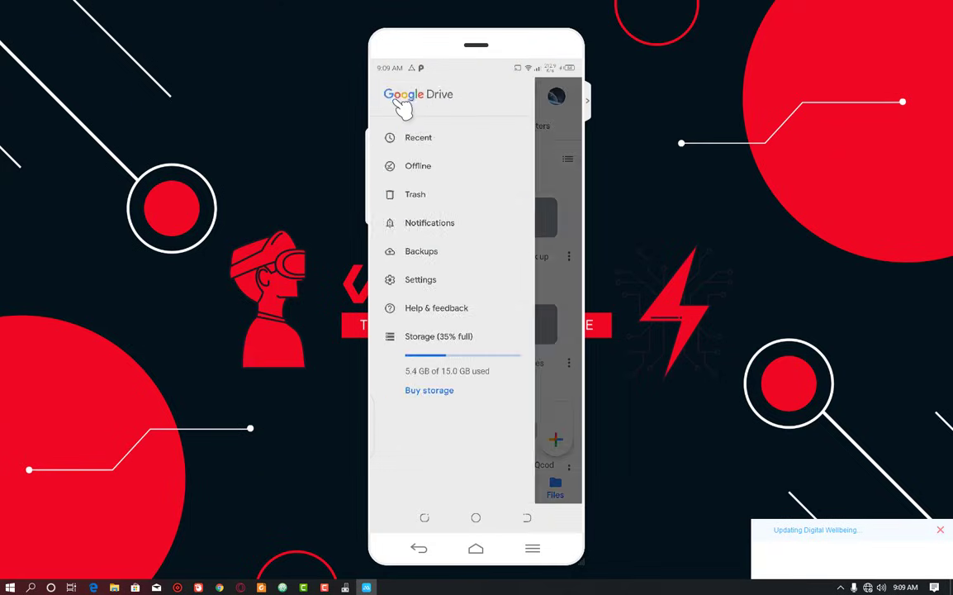
{"action": "left_click", "coordinate": [423, 141]}
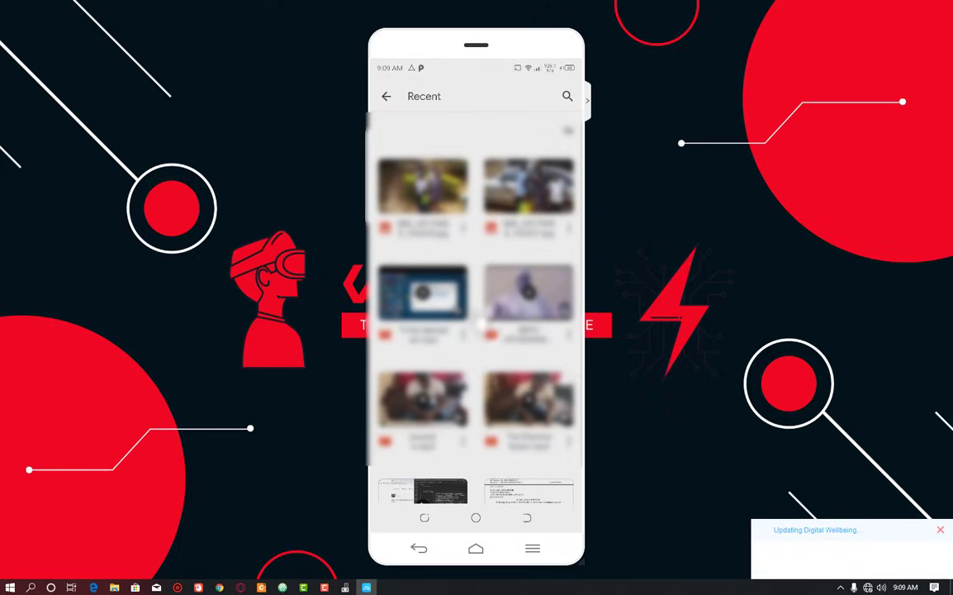
{"action": "left_click", "coordinate": [476, 519]}
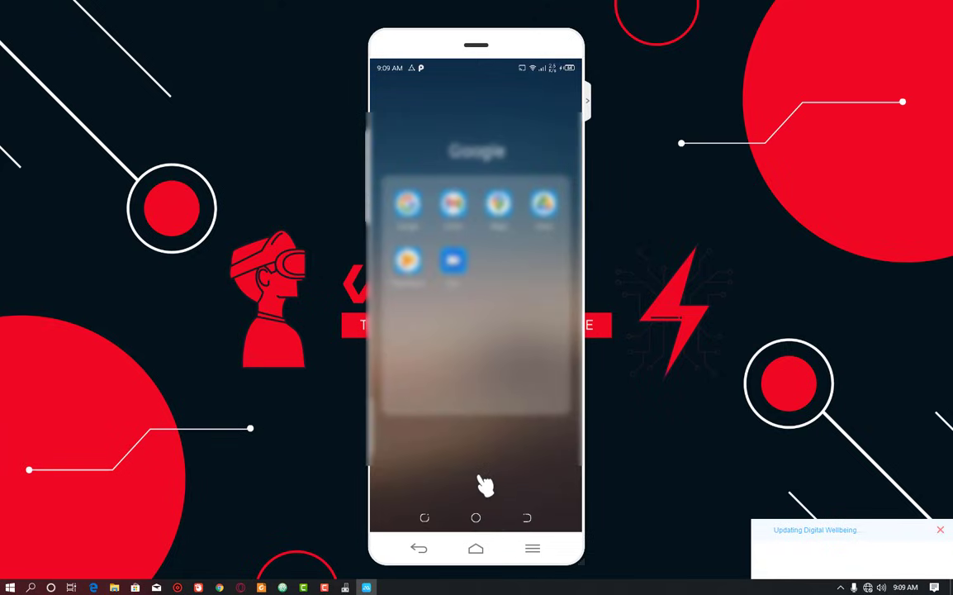
{"action": "left_click", "coordinate": [475, 517]}
{"action": "left_click_drag", "start_coordinate": [487, 448], "coordinate": [569, 446]}
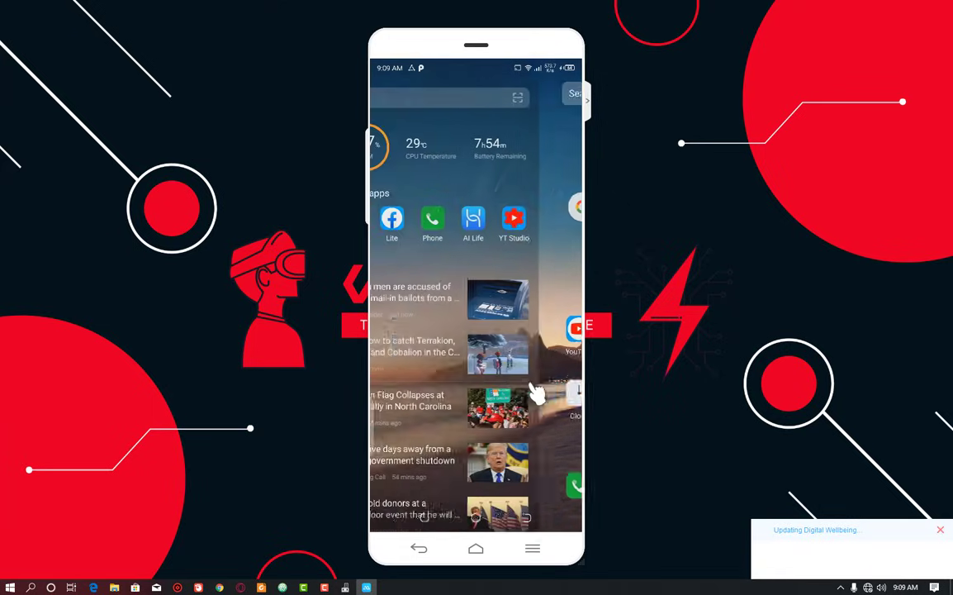
{"action": "left_click_drag", "start_coordinate": [562, 247], "coordinate": [429, 247]}
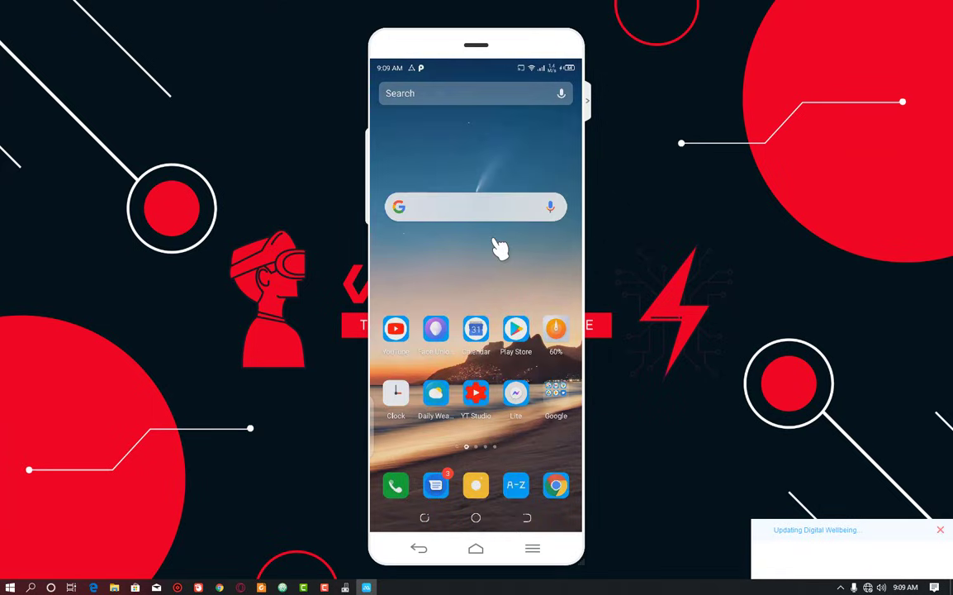